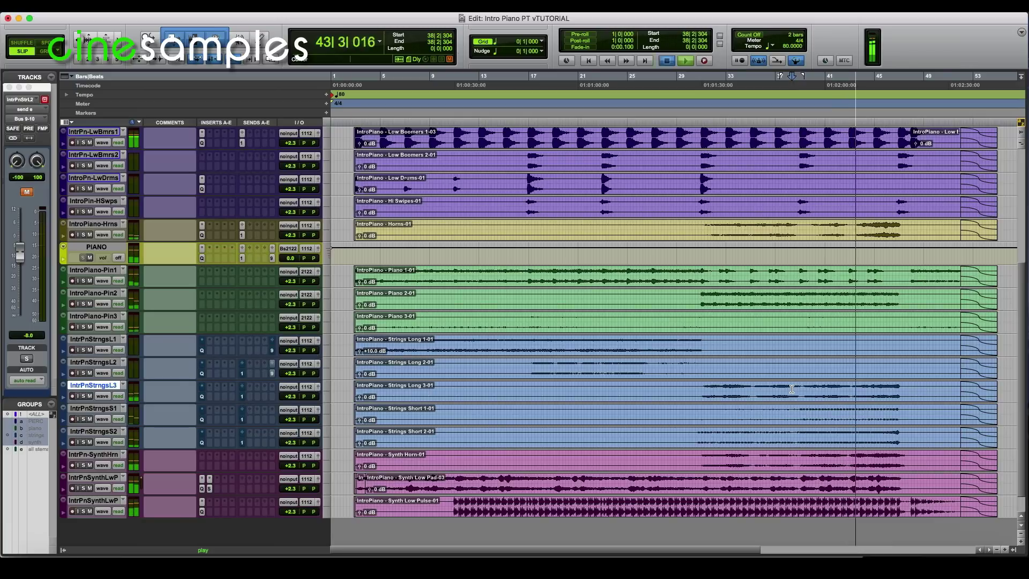
# - Audition the low mids on the Strings Long 1 EQ by boosting a bell band about 10 dB at 200 Hz and cutting about 4 dB near 300 Hz
pyautogui.press('space')
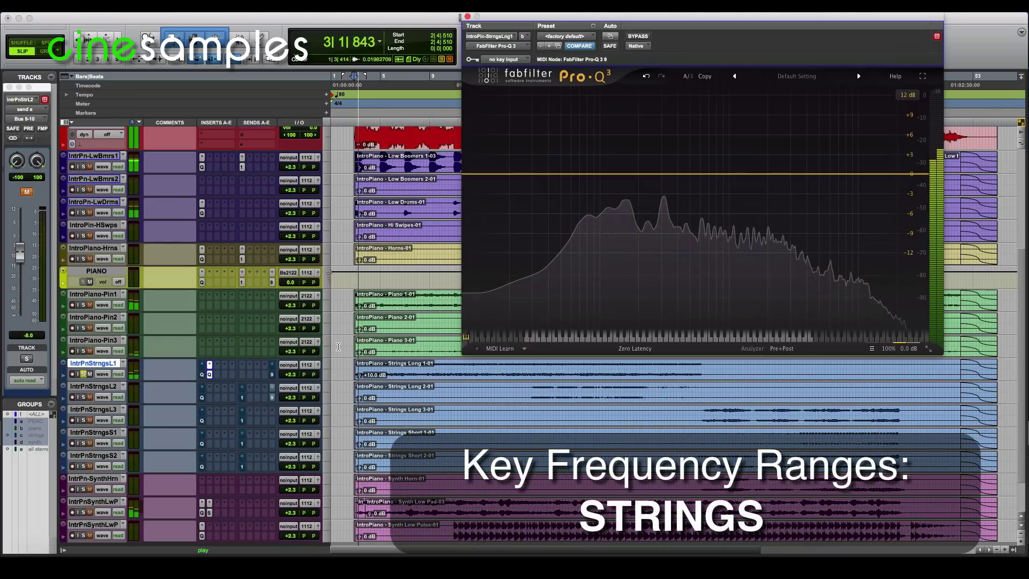
pyautogui.moveTo(560, 172); pyautogui.dragTo(644, 112)
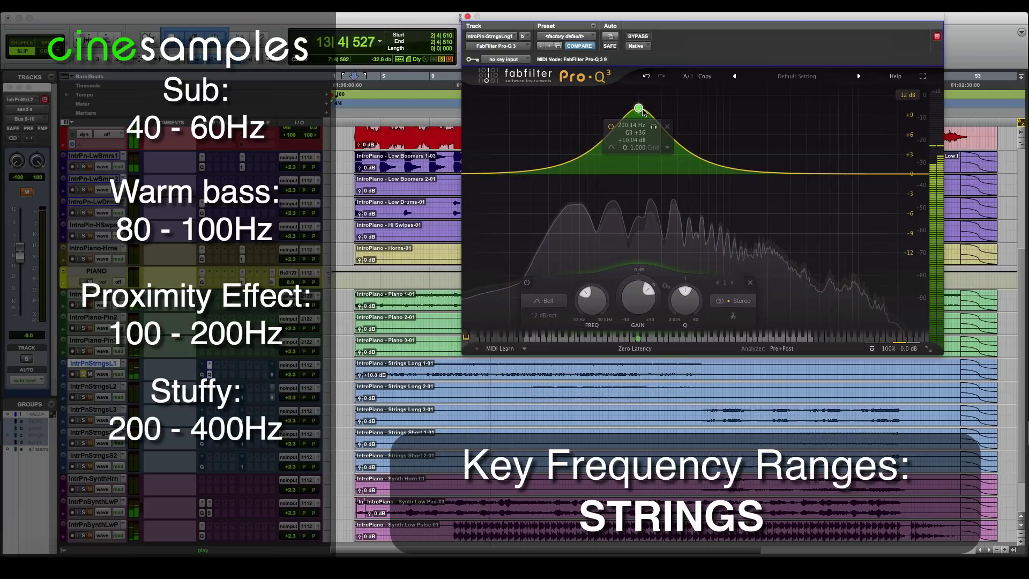
pyautogui.moveTo(644, 111); pyautogui.dragTo(665, 209)
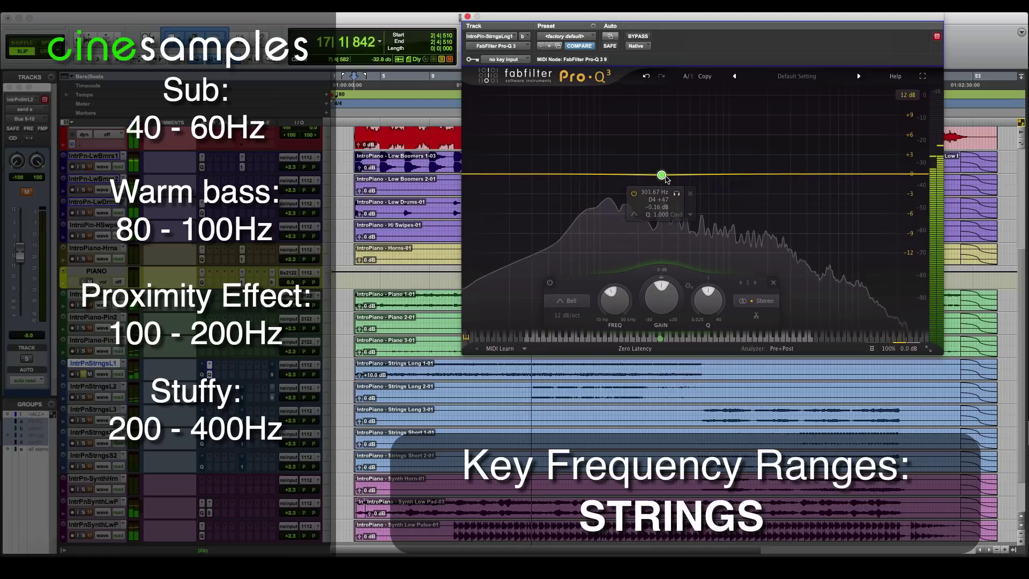
pyautogui.moveTo(664, 192); pyautogui.dragTo(663, 211)
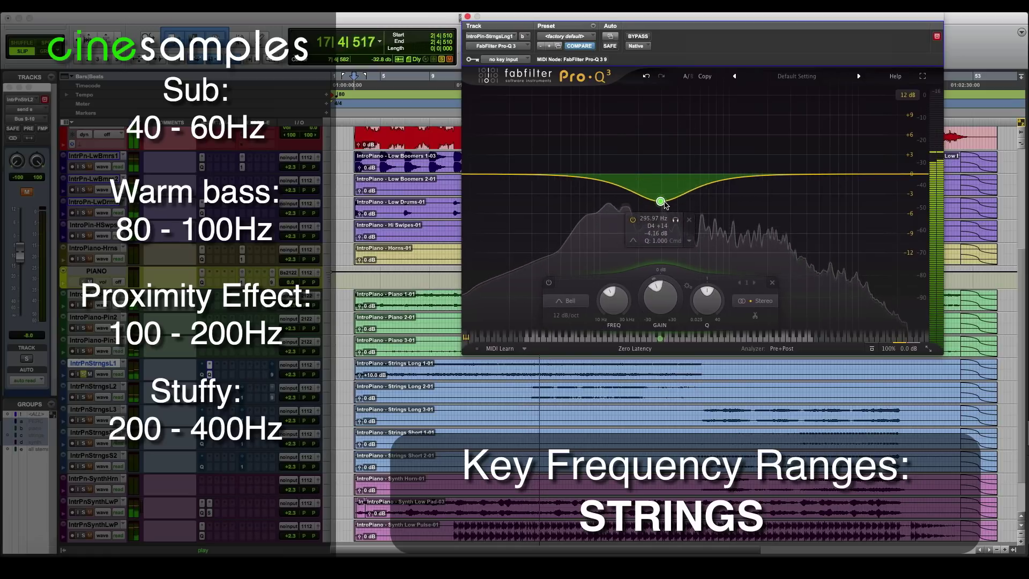
# - Sweep the Strings Long 1 bell band through about 1 to 1.25 kHz and into the highs, alternating boosts and cuts
pyautogui.moveTo(666, 170); pyautogui.dragTo(677, 129)
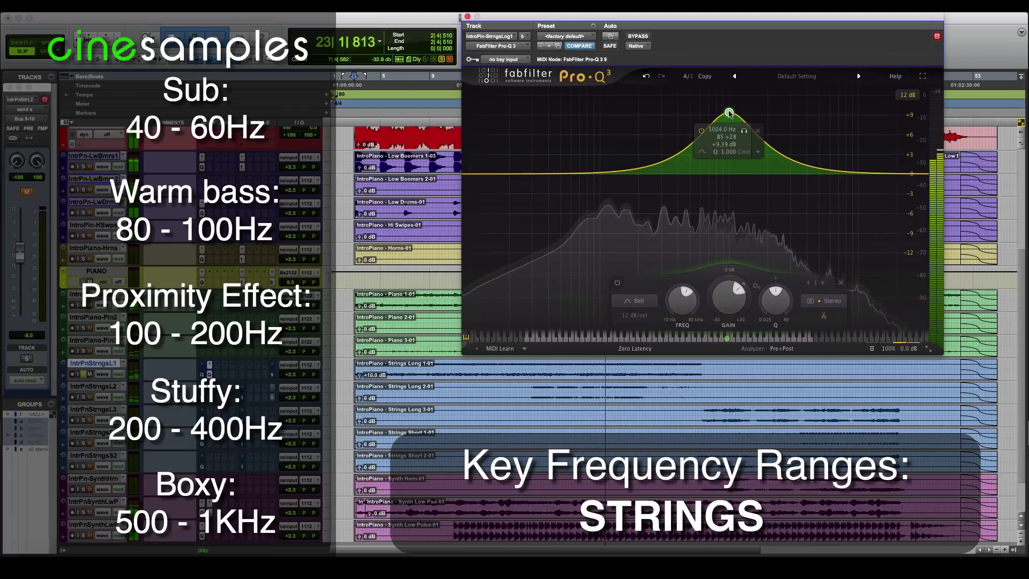
pyautogui.moveTo(729, 113); pyautogui.dragTo(736, 114)
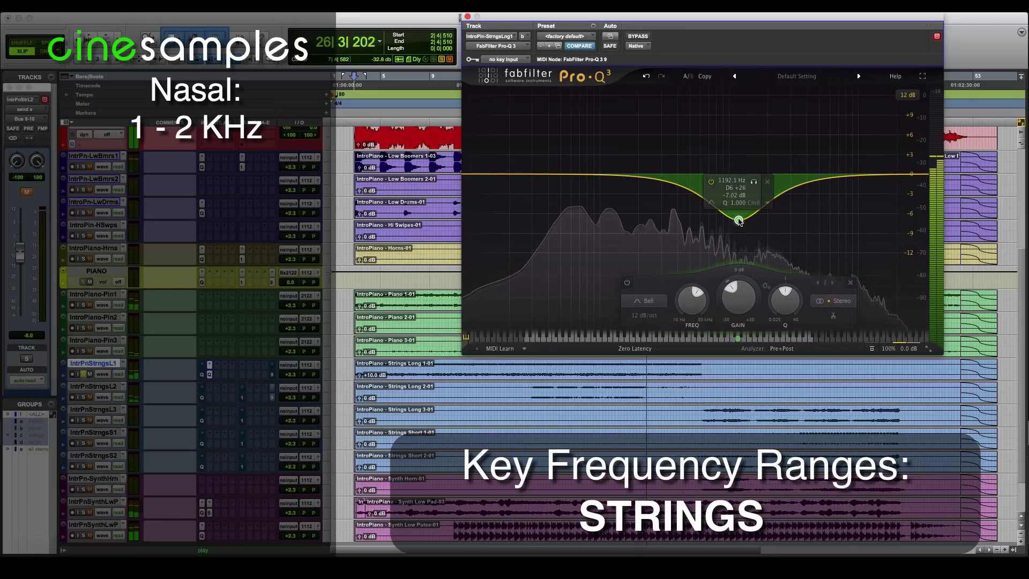
pyautogui.moveTo(742, 176); pyautogui.dragTo(743, 215)
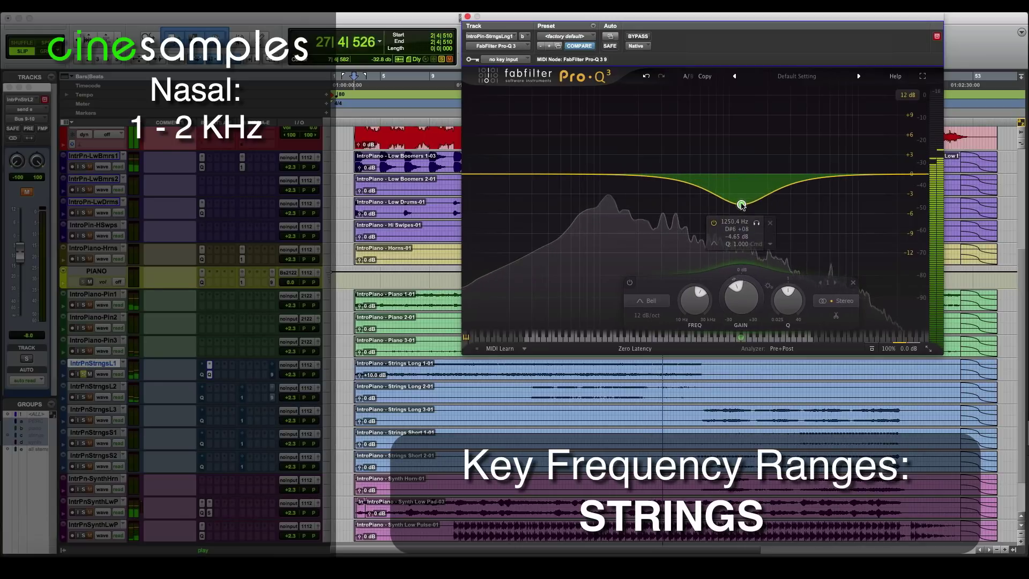
pyautogui.moveTo(741, 132); pyautogui.dragTo(851, 154)
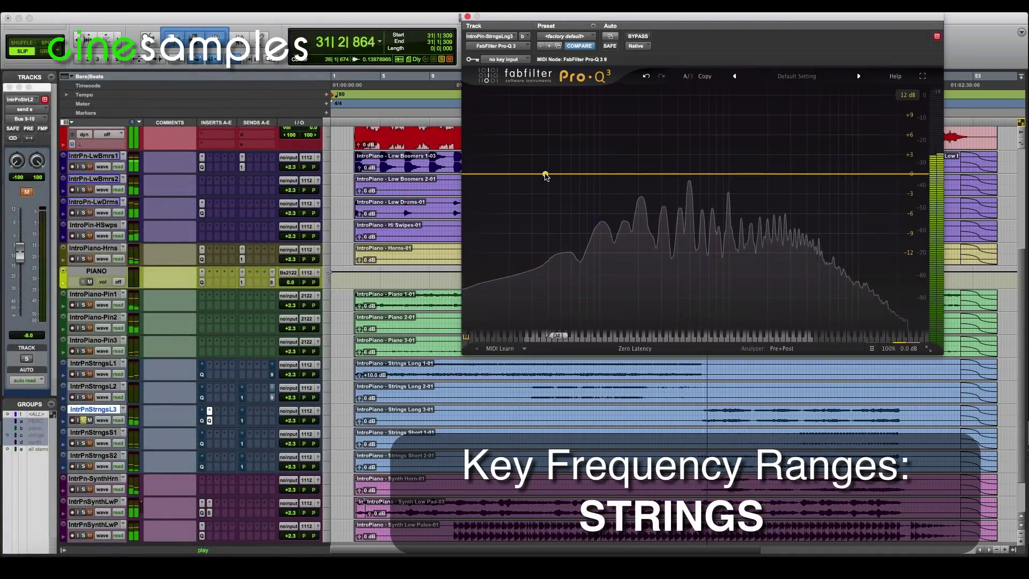
# - Sweep a bell band on the Strings Long 3 EQ through the low mids, about 1.2 kHz and 4.4 kHz to audition its character
pyautogui.moveTo(545, 176); pyautogui.dragTo(663, 227)
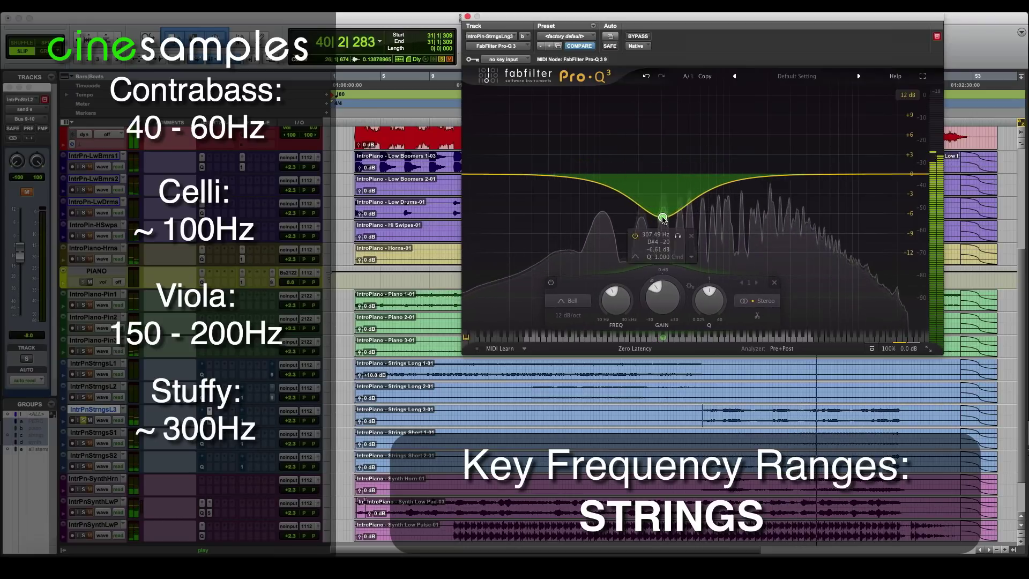
pyautogui.moveTo(662, 176)
pyautogui.mouseDown()
pyautogui.moveTo(663, 132)
pyautogui.moveTo(663, 176)
pyautogui.mouseUp()
pyautogui.moveTo(658, 216); pyautogui.dragTo(737, 179)
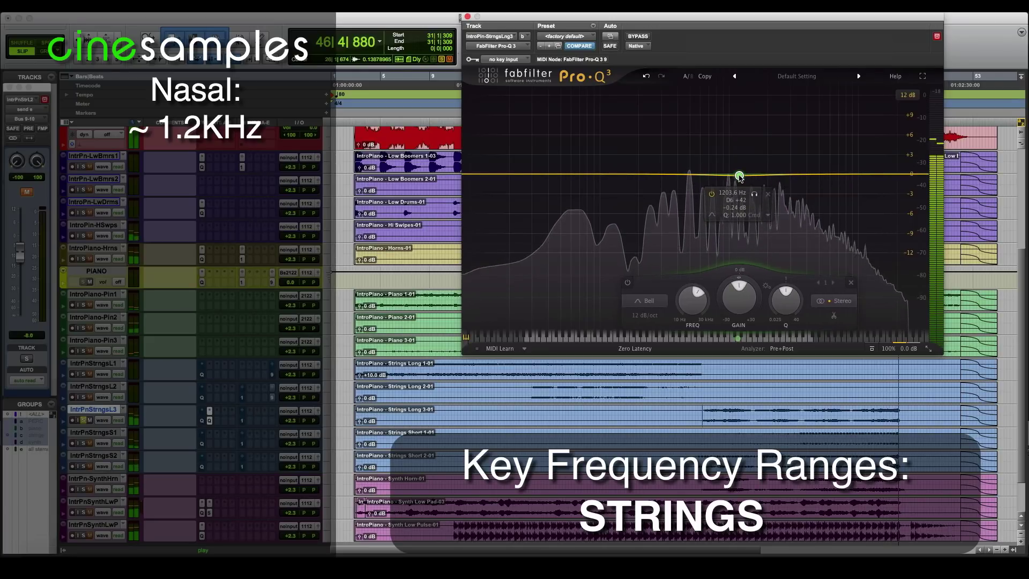
pyautogui.moveTo(739, 177); pyautogui.dragTo(788, 171)
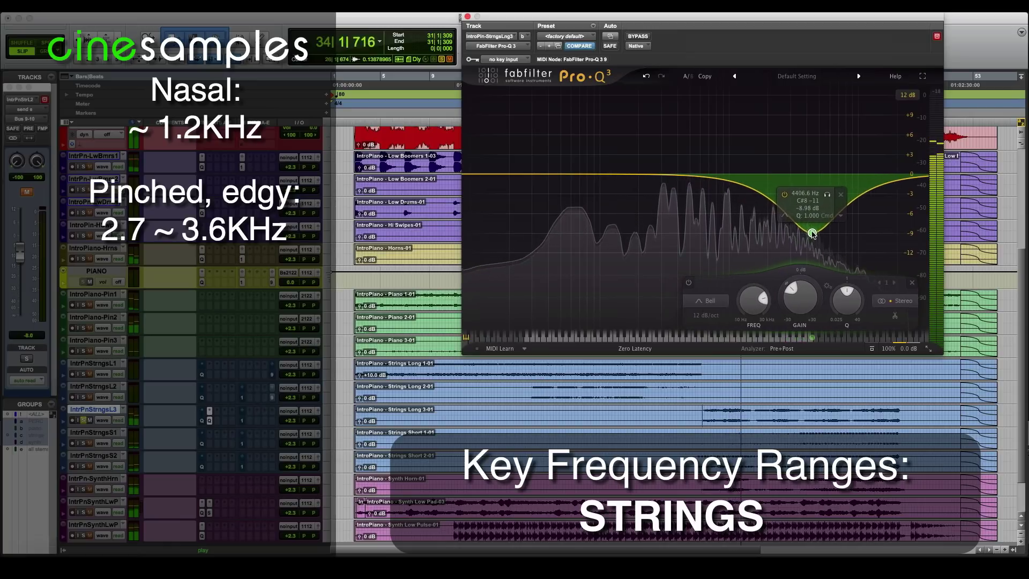
pyautogui.moveTo(802, 237); pyautogui.dragTo(861, 175)
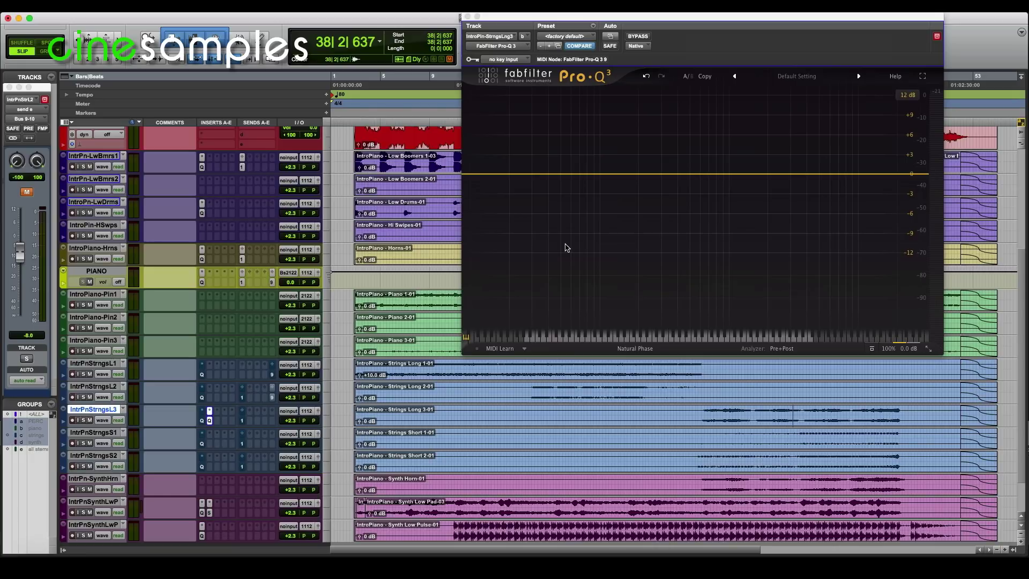
# - During playback, add a bell band to the Strings Long 3 EQ and set it to about -3.2 dB at 3066 Hz
pyautogui.press('space')
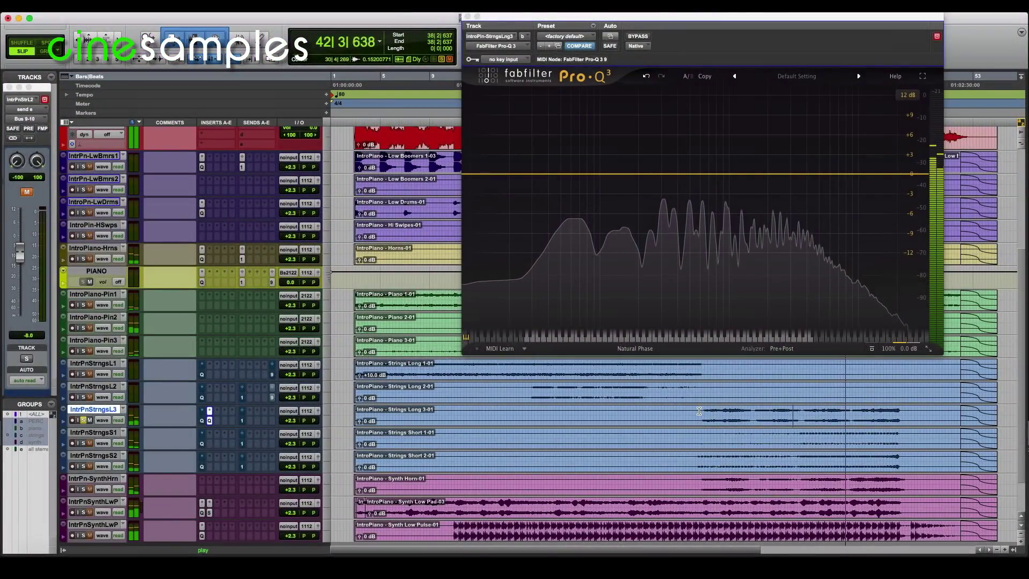
pyautogui.click(797, 175)
pyautogui.moveTo(797, 175); pyautogui.dragTo(773, 256)
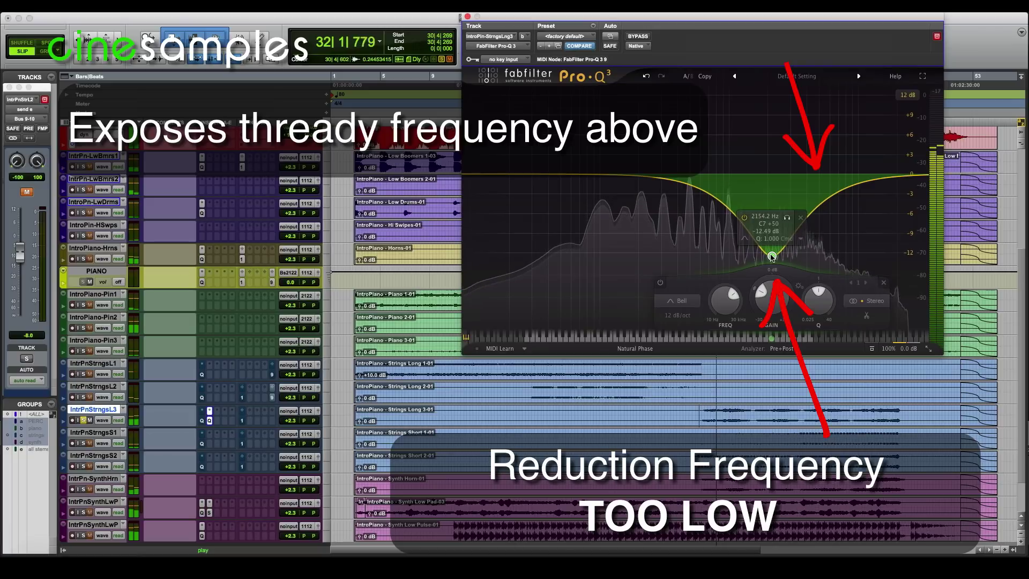
pyautogui.moveTo(795, 257); pyautogui.dragTo(792, 194)
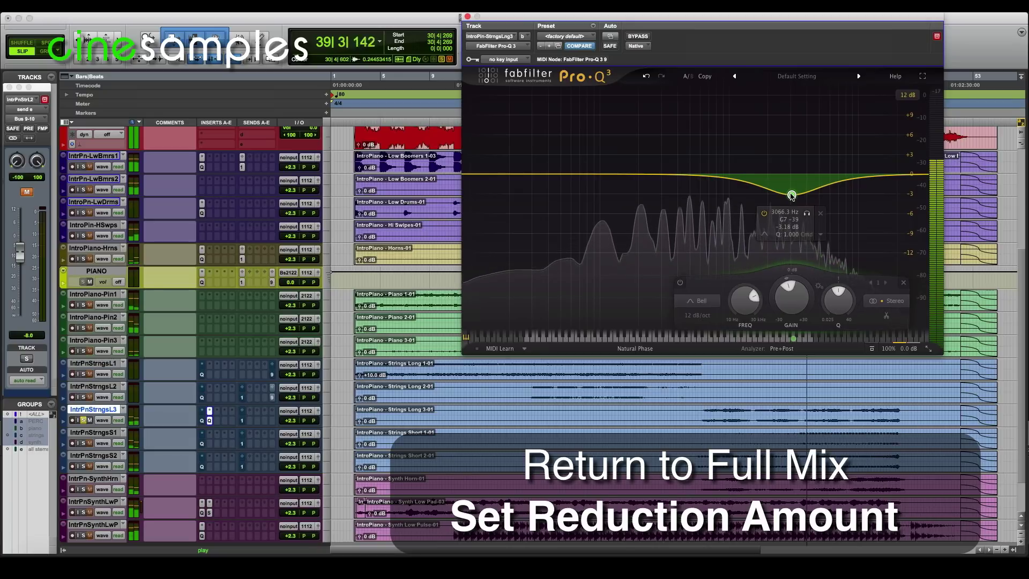
# - Compare Strings Long 3 with and without the 3 kHz cut by repeatedly bypassing and re-enabling the band
pyautogui.click(681, 283)
pyautogui.click(682, 283)
pyautogui.click(682, 283)
pyautogui.click(681, 284)
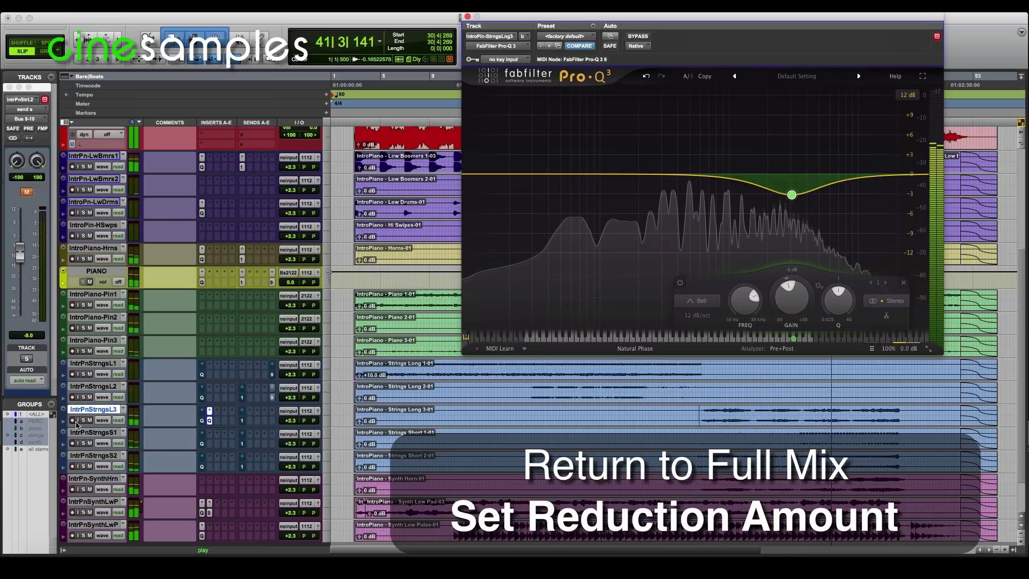
# - Mute both Strings Short tracks and set the Strings Long 3 band gain to about -2 dB
pyautogui.click(89, 443)
pyautogui.click(89, 466)
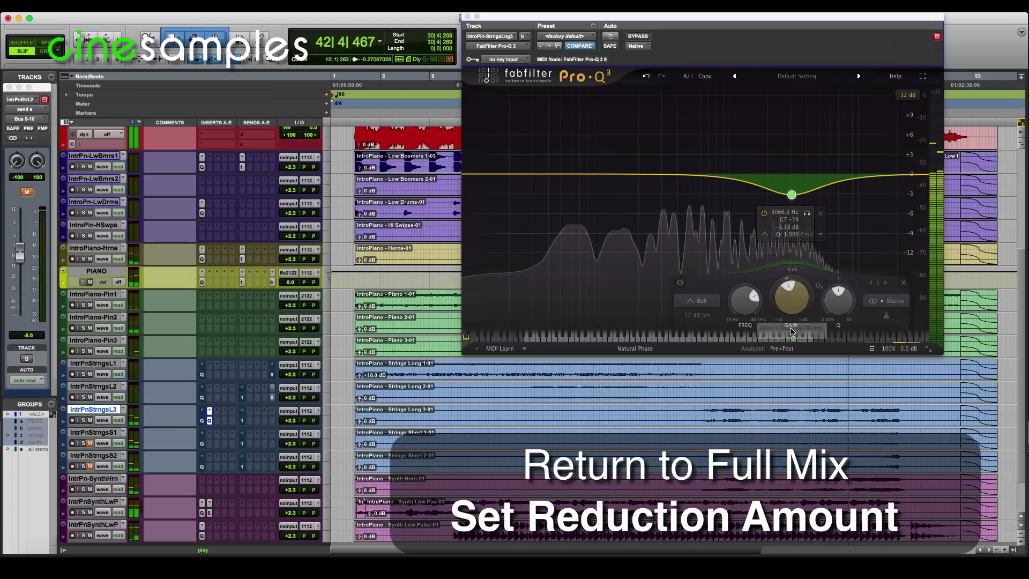
pyautogui.moveTo(797, 292)
pyautogui.mouseDown()
pyautogui.moveTo(801, 310)
pyautogui.moveTo(804, 282)
pyautogui.moveTo(806, 296)
pyautogui.mouseUp()
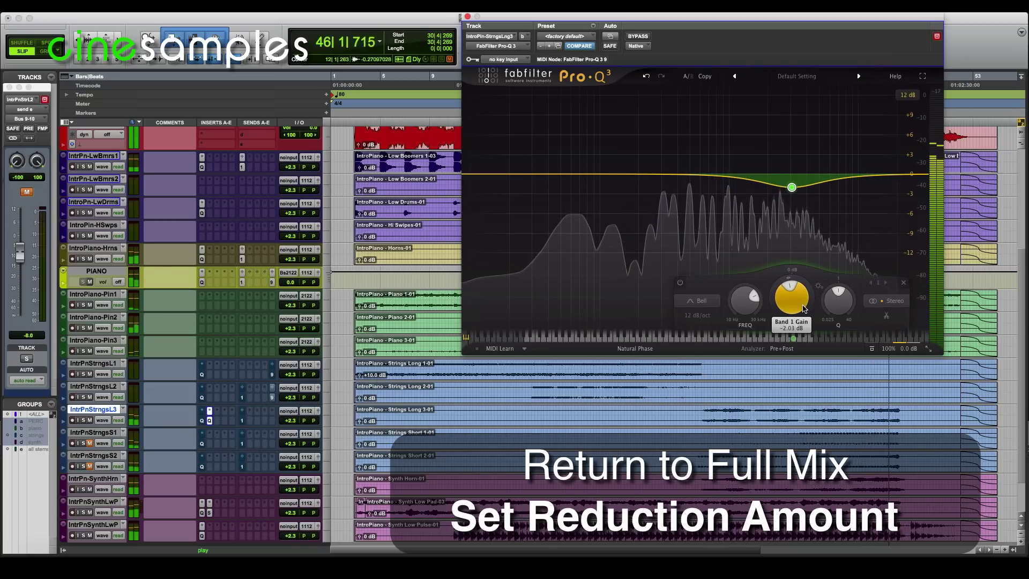
# - Unmute the short strings and copy the Strings Long 3 Pro-Q 3 insert to Strings Short 1 and Strings Short 2
pyautogui.click(795, 434)
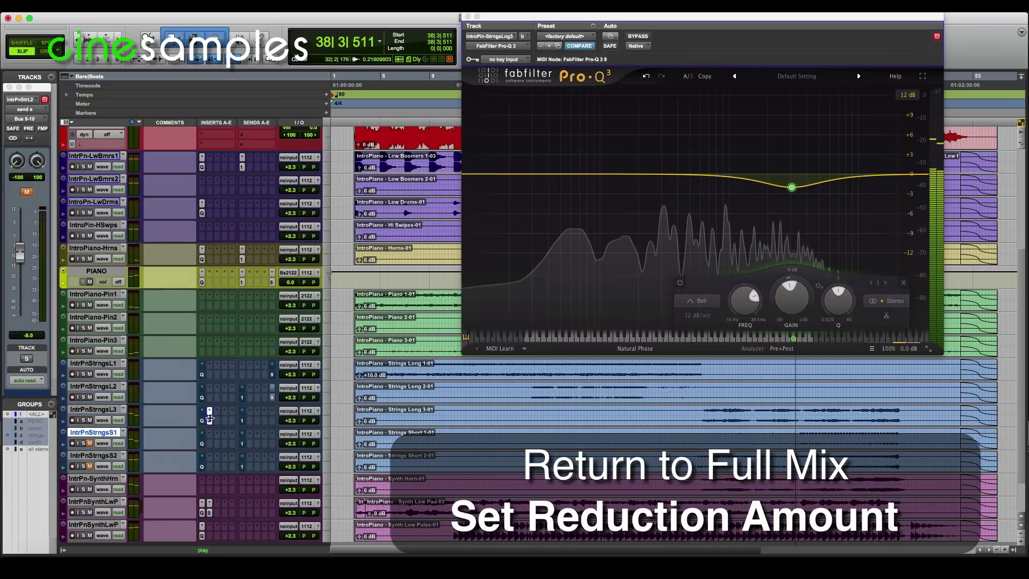
pyautogui.click(89, 443)
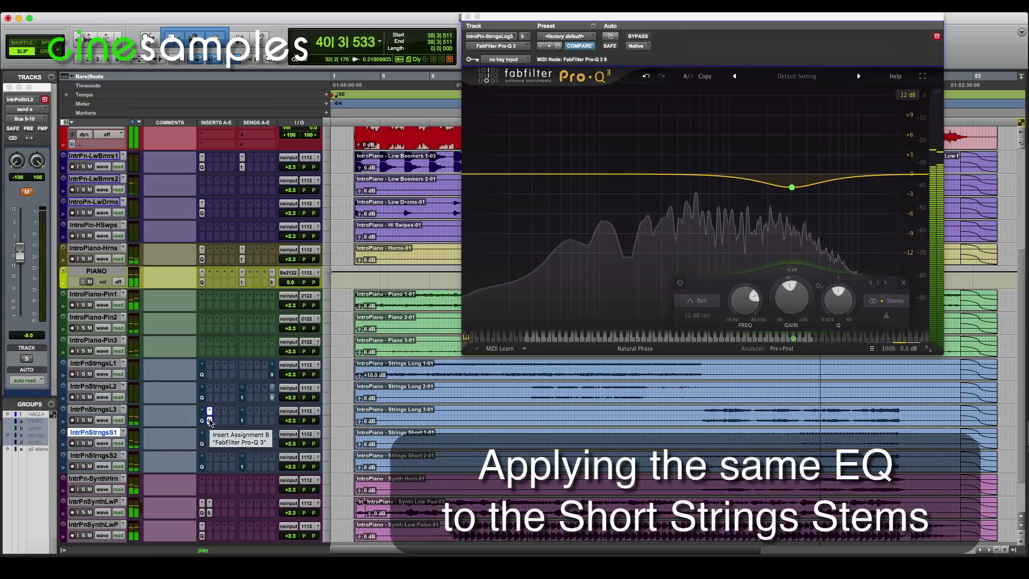
pyautogui.moveTo(211, 439); pyautogui.dragTo(211, 463)
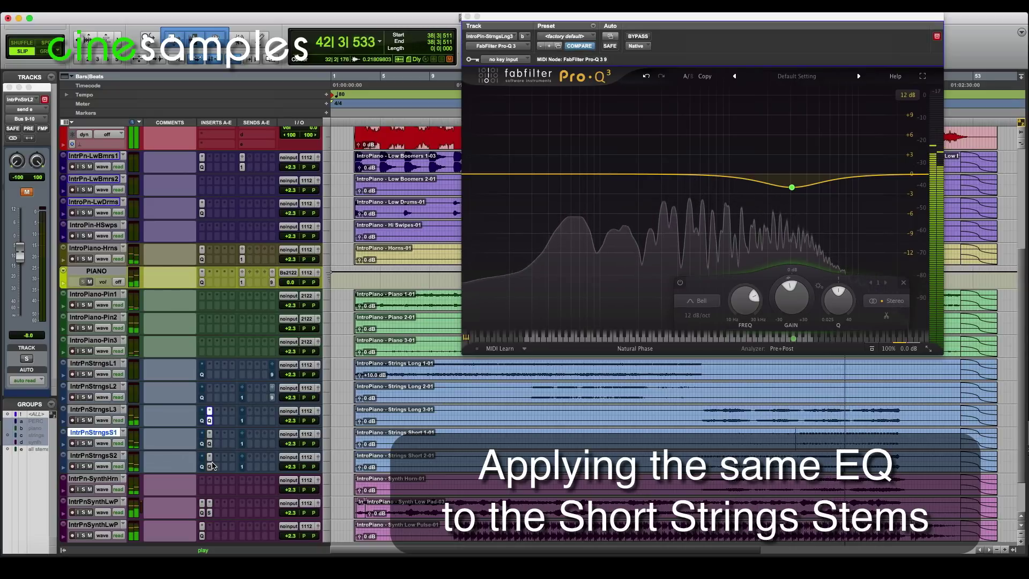
# - Open the copied EQ on Strings Short 1, solo the track and set its bell band to about -4 dB at 3037 Hz
pyautogui.click(209, 443)
pyautogui.hotkey('shift', 's')
pyautogui.moveTo(812, 201)
pyautogui.moveTo(791, 187)
pyautogui.mouseDown()
pyautogui.moveTo(794, 174)
pyautogui.moveTo(885, 236)
pyautogui.moveTo(790, 252)
pyautogui.moveTo(792, 202)
pyautogui.mouseUp()
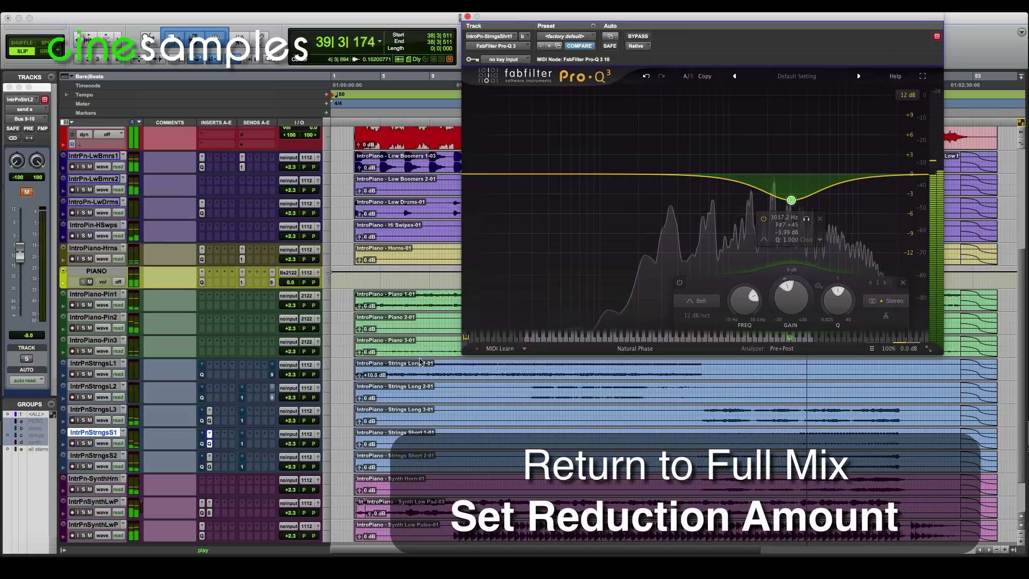
# - With Strings Short 2 muted, set the Strings Short 1 band to about -2.8 dB at 3096 Hz, and copy that EQ to Strings Short 2
pyautogui.click(90, 466)
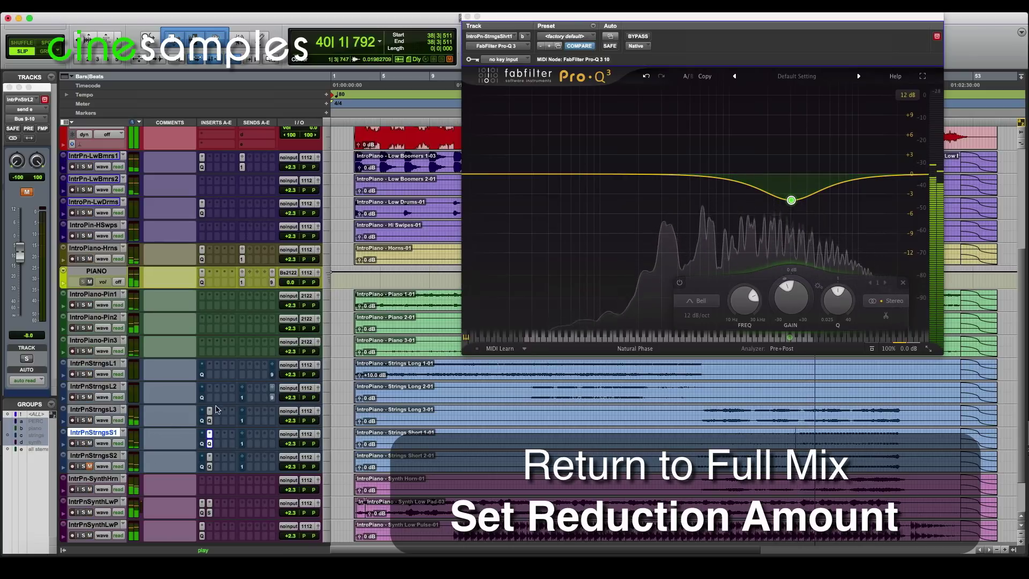
pyautogui.moveTo(791, 200)
pyautogui.mouseDown()
pyautogui.moveTo(793, 177)
pyautogui.moveTo(795, 207)
pyautogui.moveTo(794, 194)
pyautogui.mouseUp()
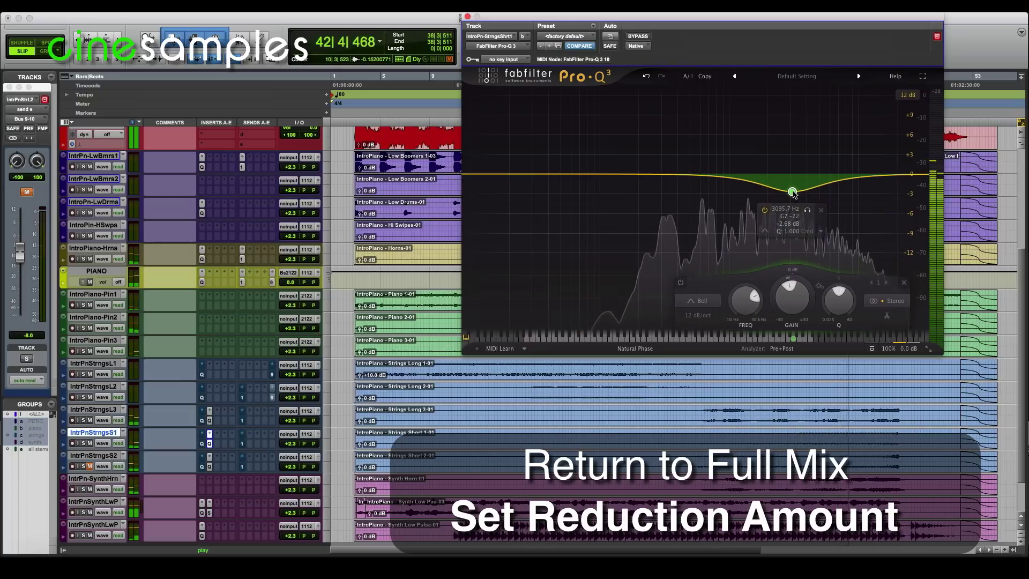
pyautogui.moveTo(794, 194); pyautogui.dragTo(794, 195)
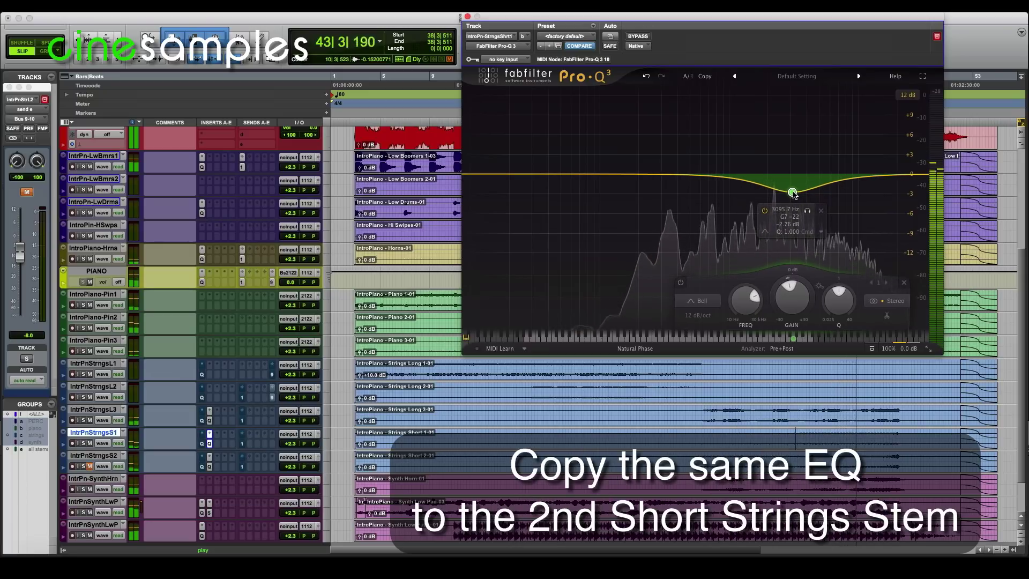
pyautogui.click(210, 444)
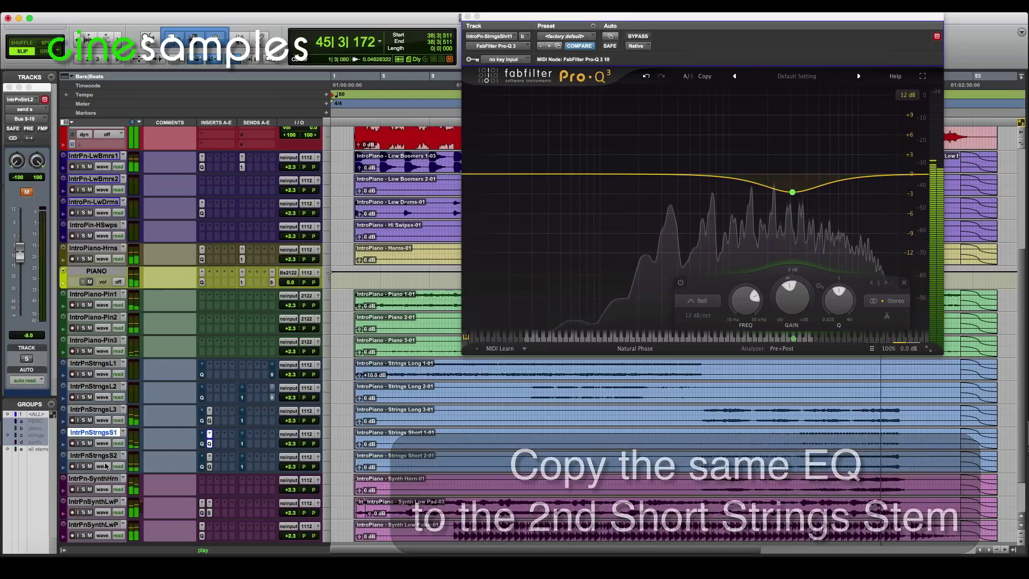
# - Select Strings Long 3 and both Strings Short tracks and compare the mix with their EQ inserts bypassed and active during playback
pyautogui.click(97, 410)
pyautogui.keyDown('shift'); pyautogui.click(97, 456); pyautogui.keyUp('shift')
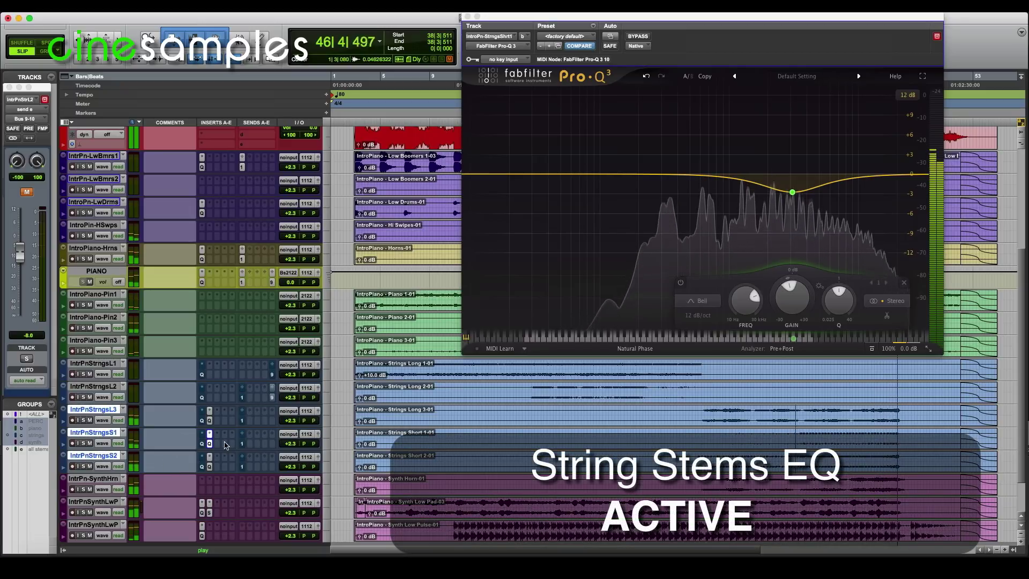
pyautogui.press('space')
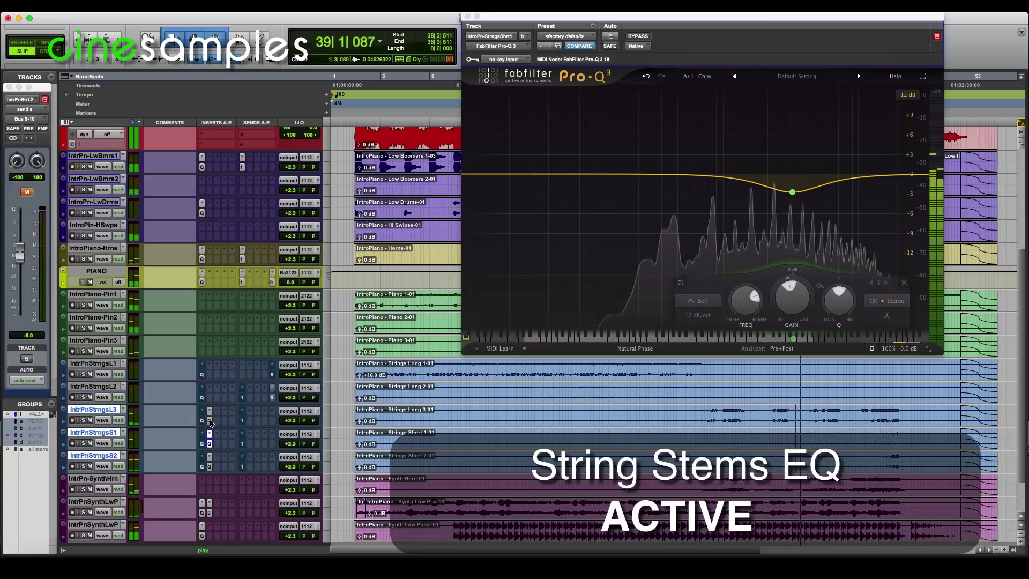
pyautogui.keyDown('super'); pyautogui.click(209, 421); pyautogui.keyUp('super')
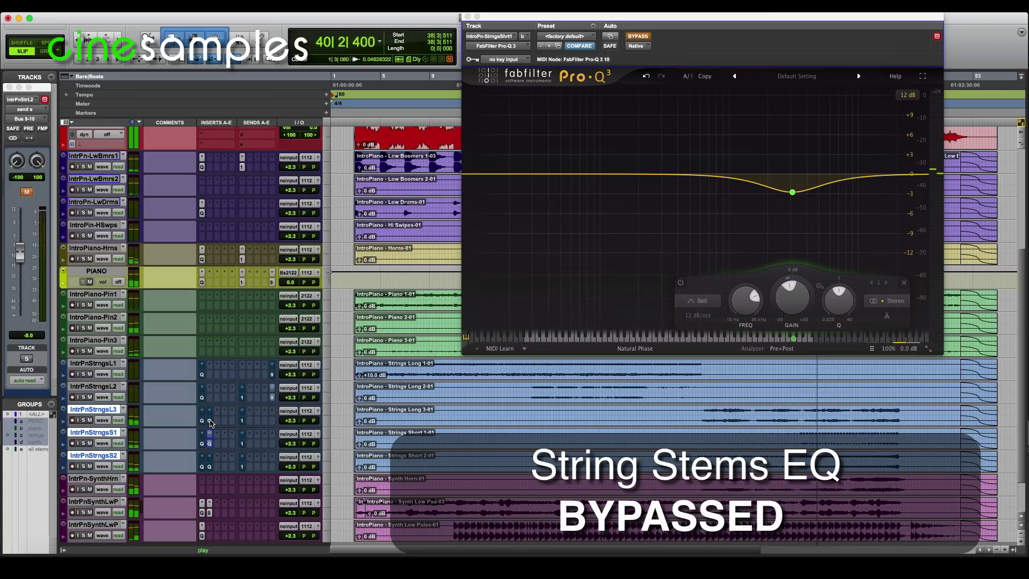
pyautogui.keyDown('super'); pyautogui.click(209, 421); pyautogui.keyUp('super')
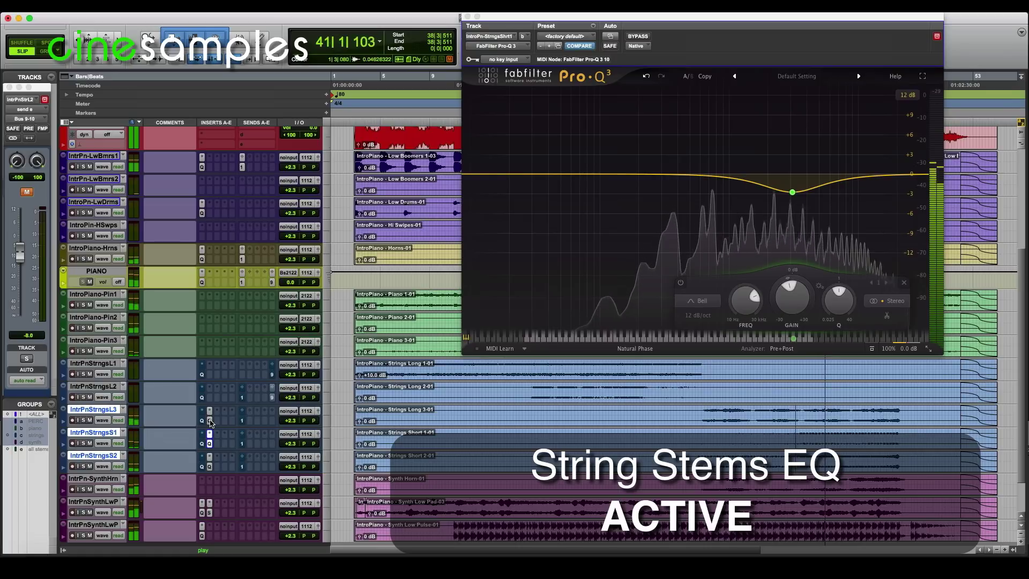
pyautogui.keyDown('super'); pyautogui.click(209, 421); pyautogui.keyUp('super')
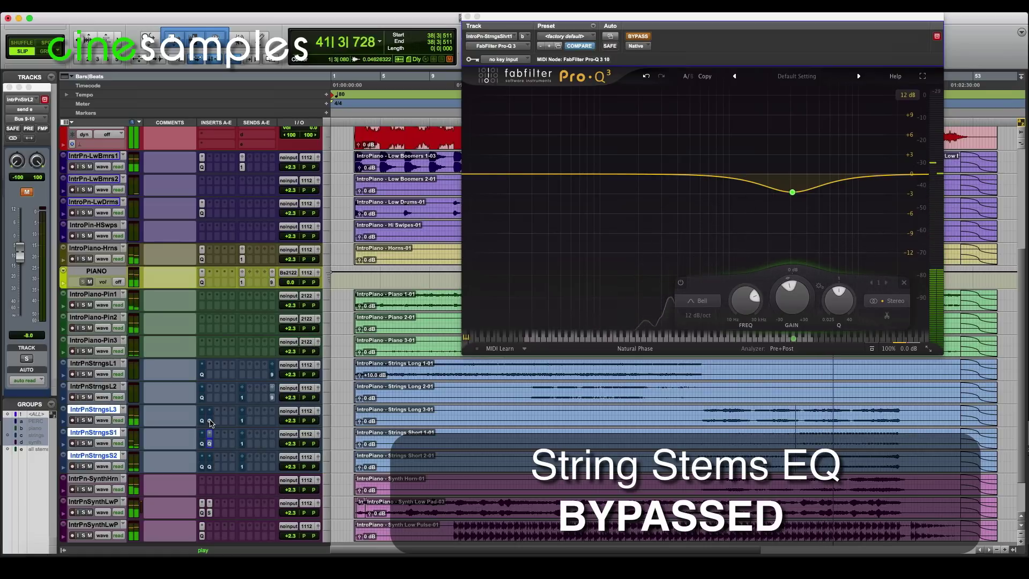
pyautogui.keyDown('super'); pyautogui.click(209, 421); pyautogui.keyUp('super')
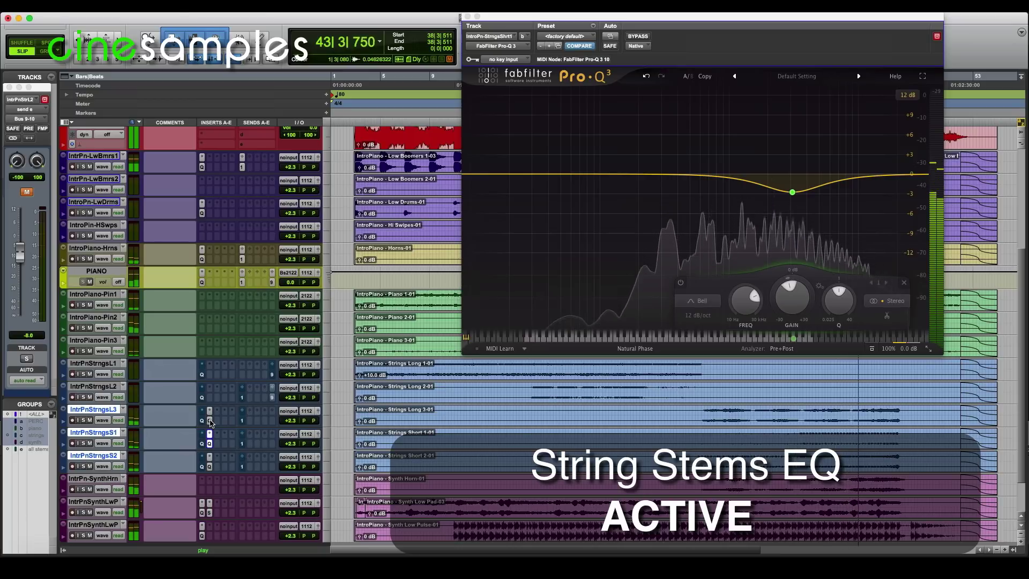
pyautogui.press('space')
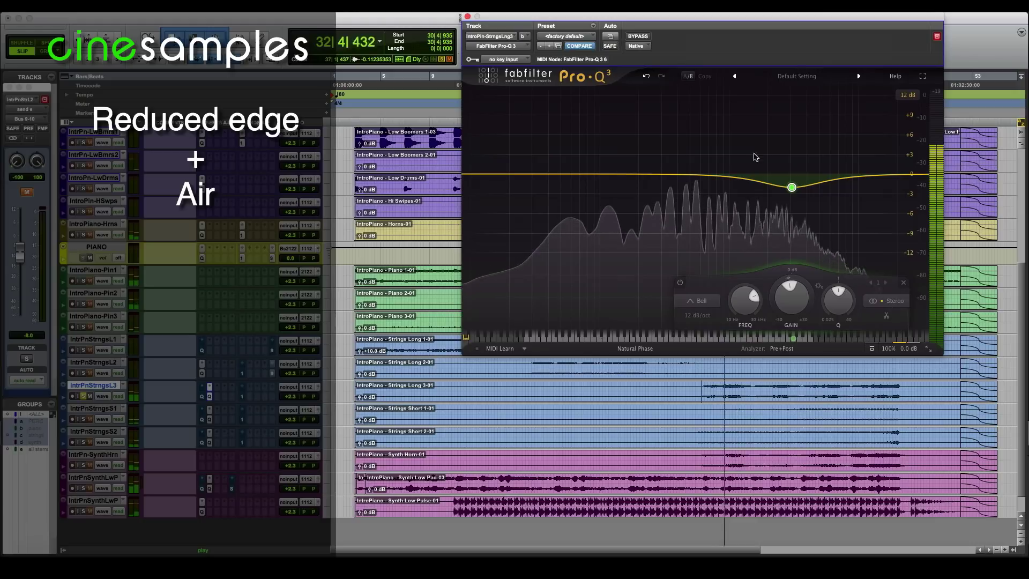
# - Bypass the 3 kHz bell band on the Strings Long 3 EQ and add a boosted high shelf with a raised Q
pyautogui.click(679, 282)
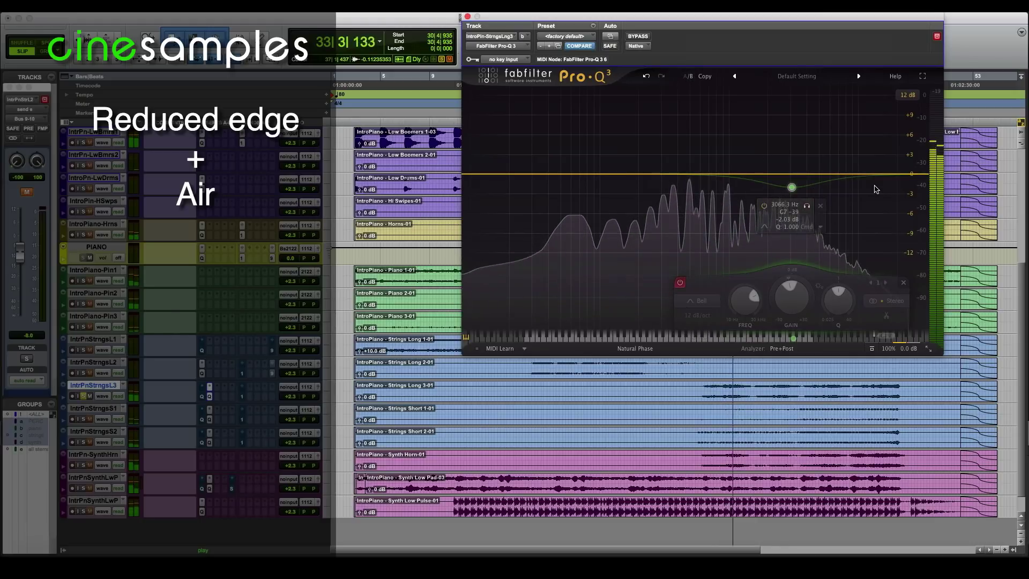
pyautogui.doubleClick(855, 154)
pyautogui.moveTo(847, 299)
pyautogui.mouseDown()
pyautogui.moveTo(855, 308)
pyautogui.moveTo(855, 284)
pyautogui.mouseUp()
pyautogui.moveTo(855, 139)
pyautogui.mouseDown()
pyautogui.moveTo(831, 121)
pyautogui.moveTo(821, 128)
pyautogui.moveTo(856, 95)
pyautogui.moveTo(819, 109)
pyautogui.moveTo(868, 109)
pyautogui.moveTo(850, 138)
pyautogui.moveTo(878, 109)
pyautogui.moveTo(841, 143)
pyautogui.moveTo(844, 153)
pyautogui.mouseUp()
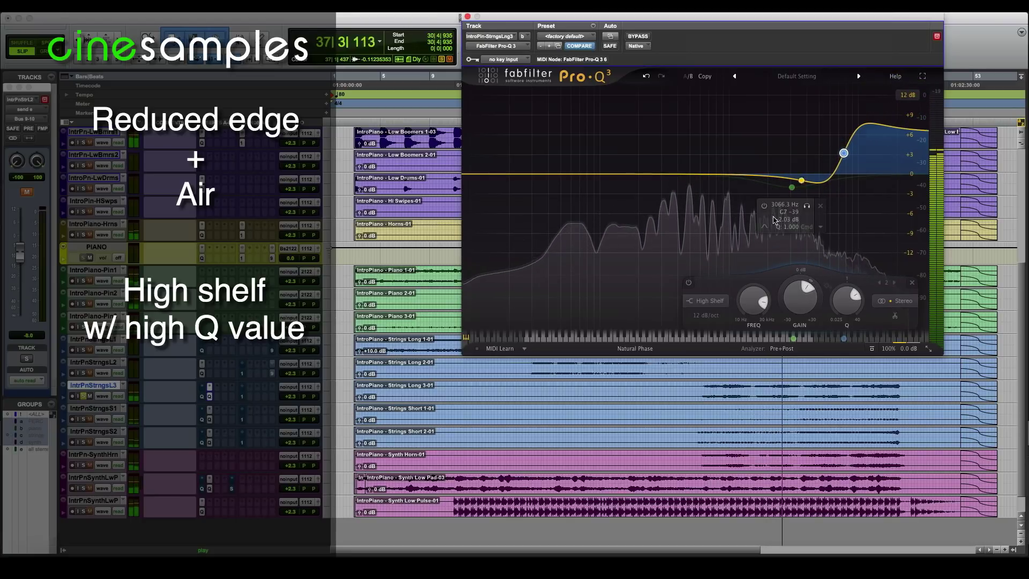
# - Compare the Strings Long 3 track with its high shelf band bypassed and active during playback
pyautogui.click(689, 283)
pyautogui.click(688, 282)
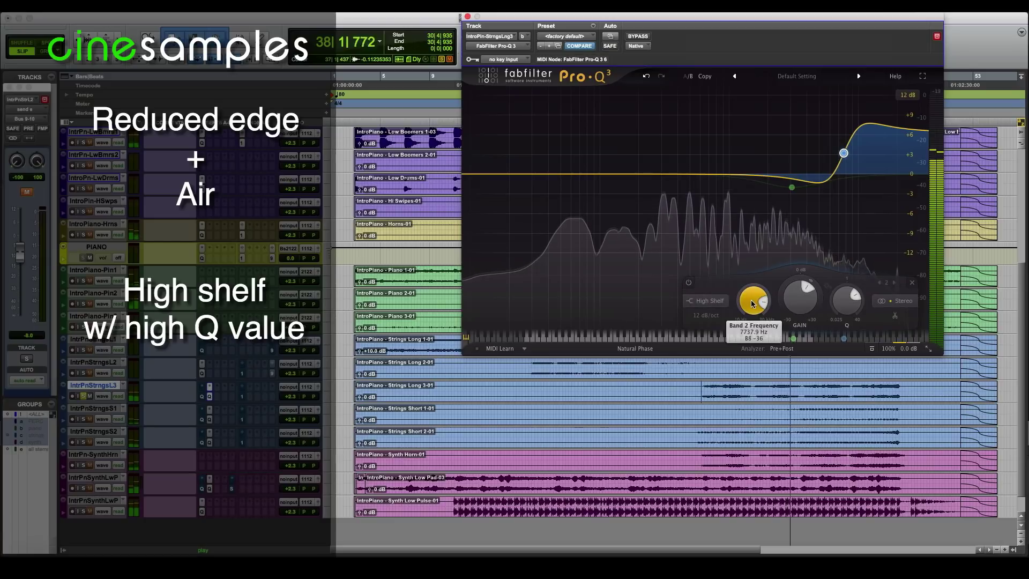
pyautogui.click(688, 282)
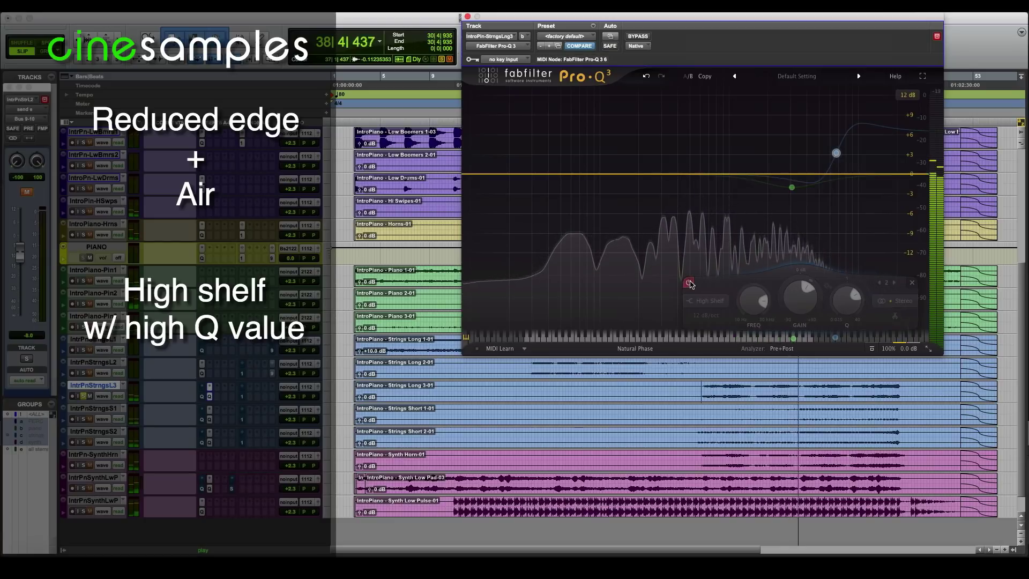
pyautogui.click(688, 283)
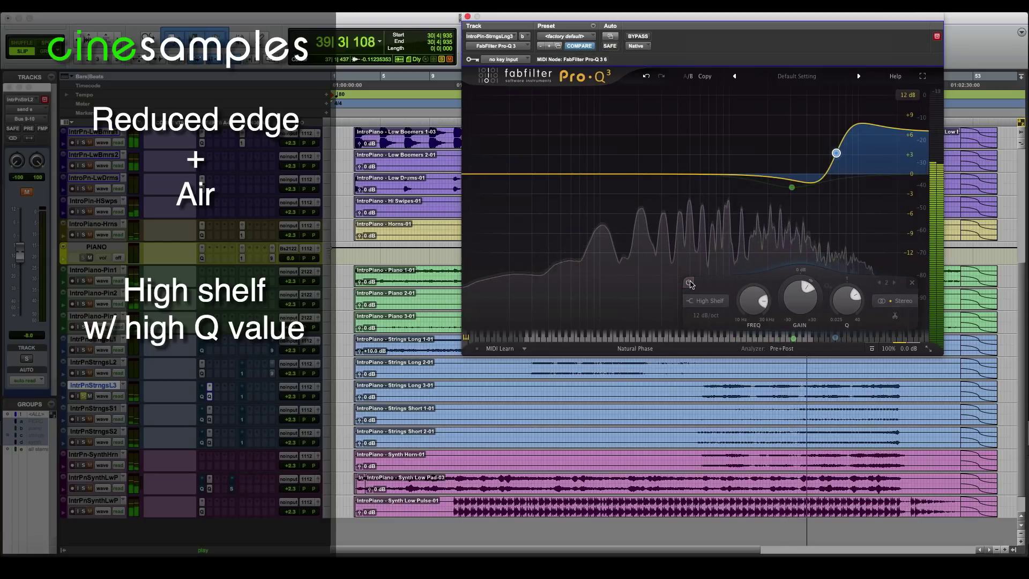
pyautogui.click(689, 283)
pyautogui.click(689, 282)
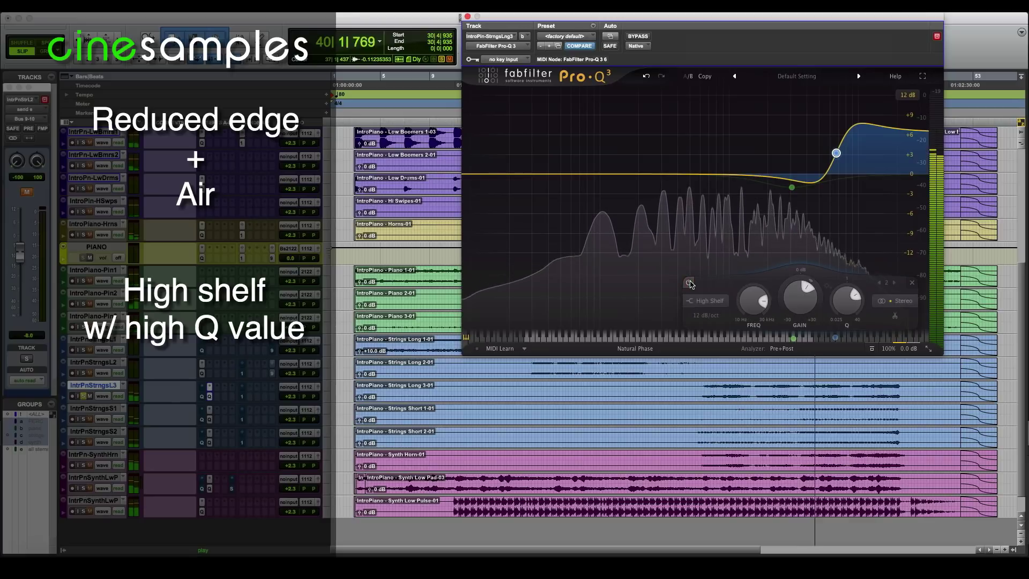
pyautogui.click(688, 283)
pyautogui.click(689, 283)
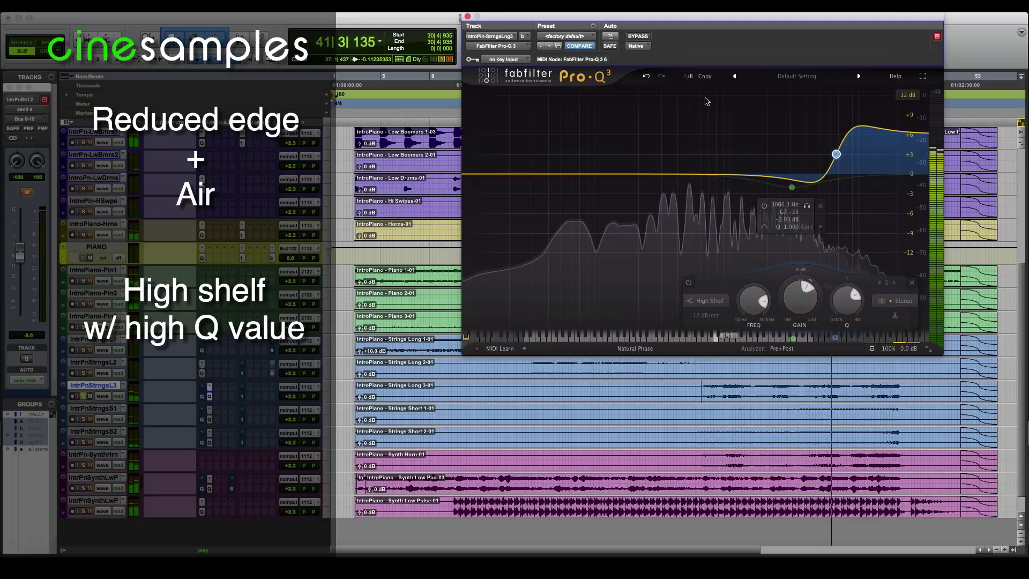
# - Compare the A and B states of the Strings Long 3 EQ, the bell cut against the high shelf, during playback
pyautogui.click(687, 77)
pyautogui.click(687, 77)
pyautogui.click(687, 76)
pyautogui.click(687, 77)
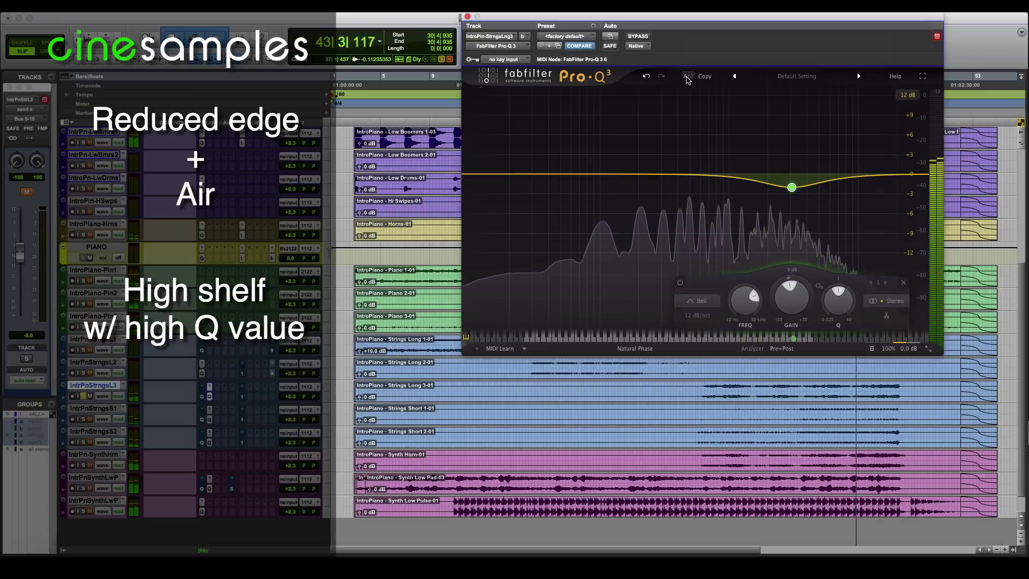
pyautogui.click(687, 77)
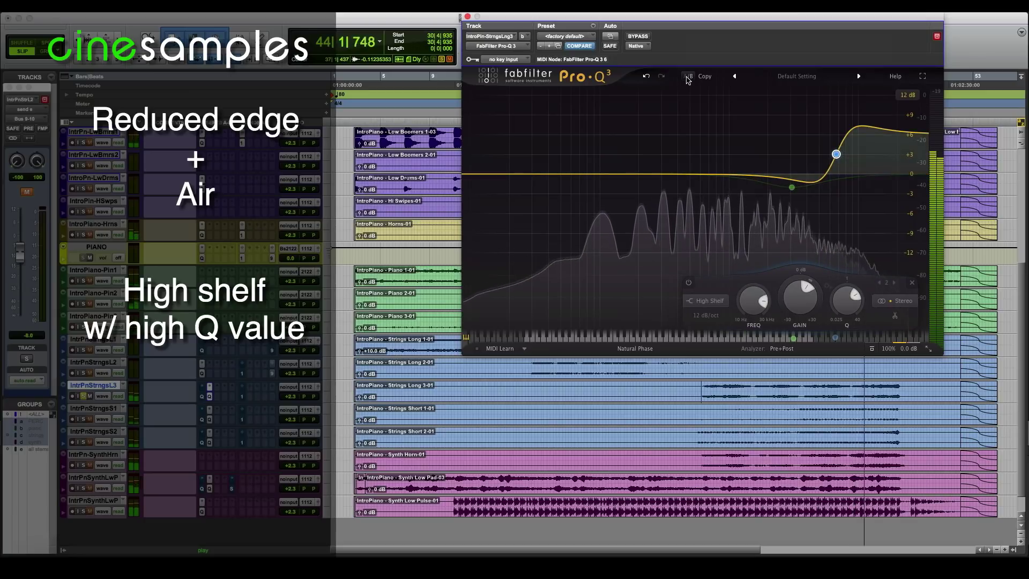
pyautogui.click(687, 77)
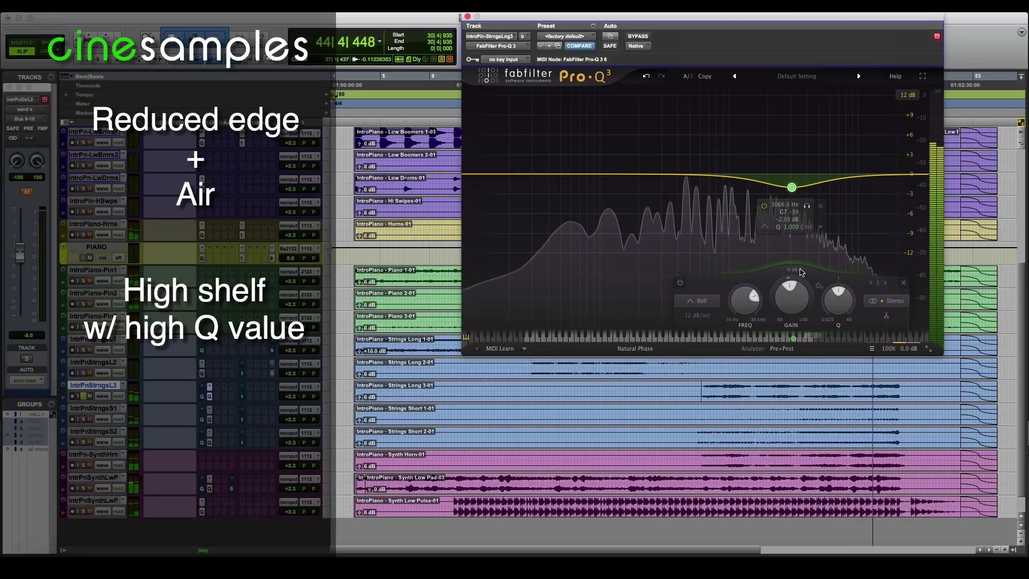
# - Deepen the Strings Long 3 bell cut at 3066 Hz to about -5.6 dB and compare it with the high shelf state
pyautogui.moveTo(795, 303); pyautogui.dragTo(799, 316)
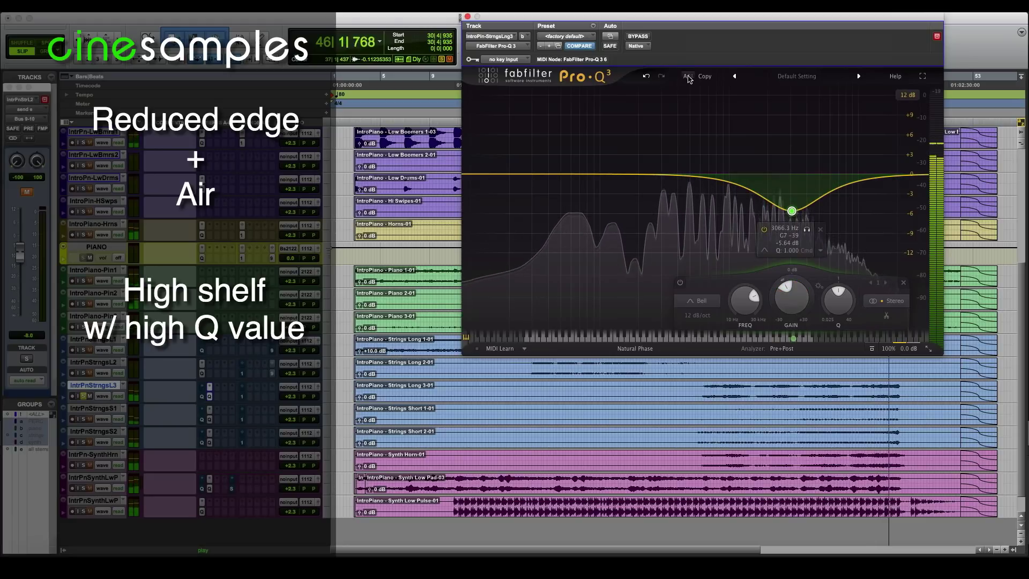
pyautogui.click(688, 77)
pyautogui.click(689, 78)
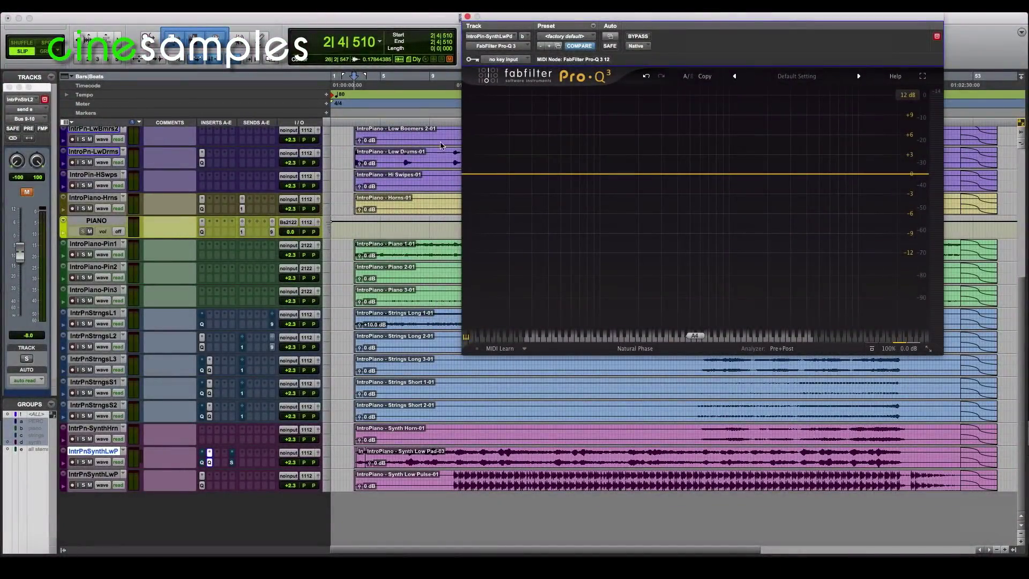
# - Play the song, solo Synth Low Pad and add a bell band to its EQ with a cut of about -11.8 dB at 329 Hz
pyautogui.press('space')
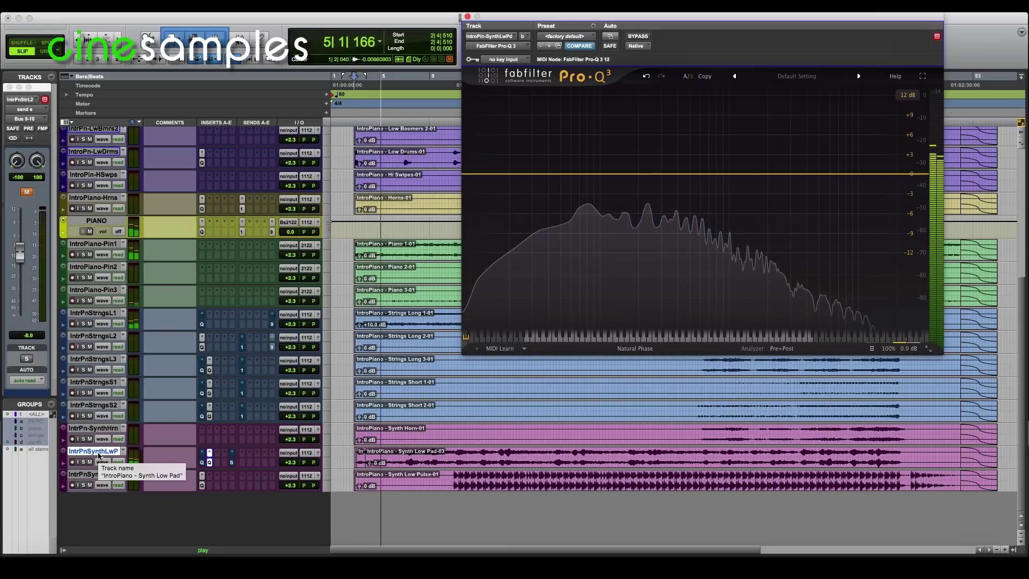
pyautogui.hotkey('shift', 's')
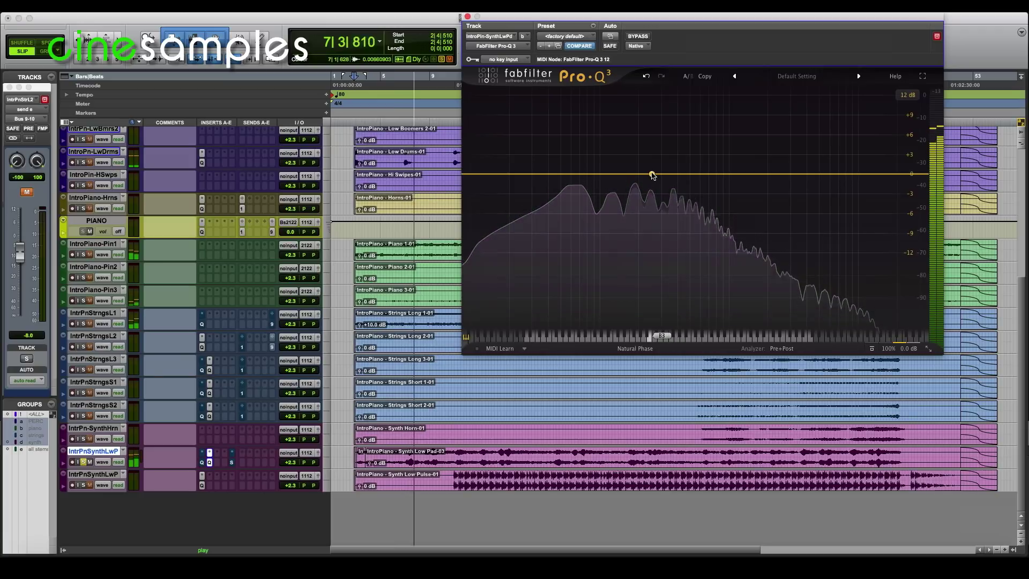
pyautogui.moveTo(652, 174)
pyautogui.mouseDown()
pyautogui.moveTo(652, 119)
pyautogui.moveTo(621, 110)
pyautogui.moveTo(655, 105)
pyautogui.moveTo(655, 174)
pyautogui.mouseUp()
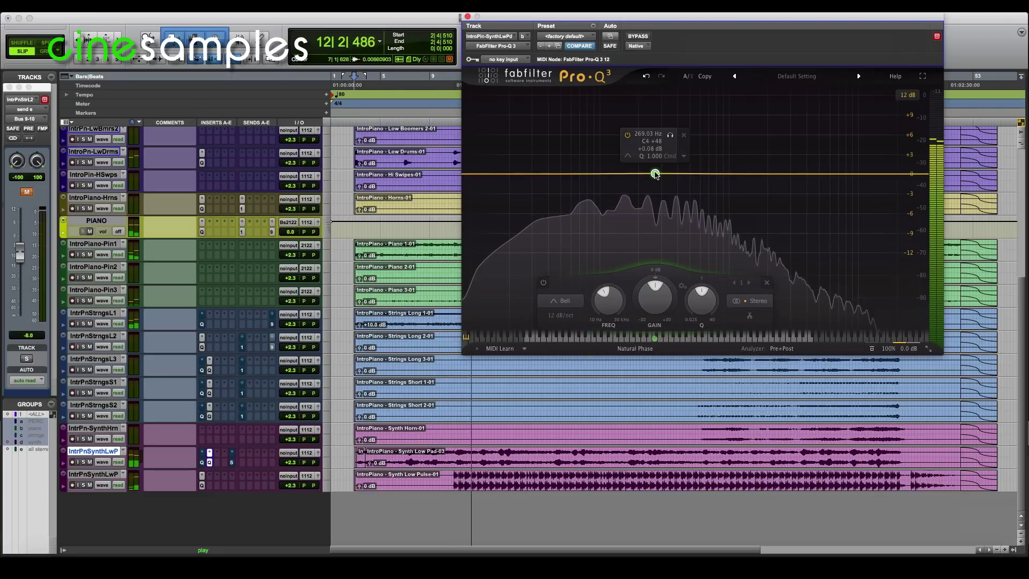
pyautogui.moveTo(655, 174); pyautogui.dragTo(666, 252)
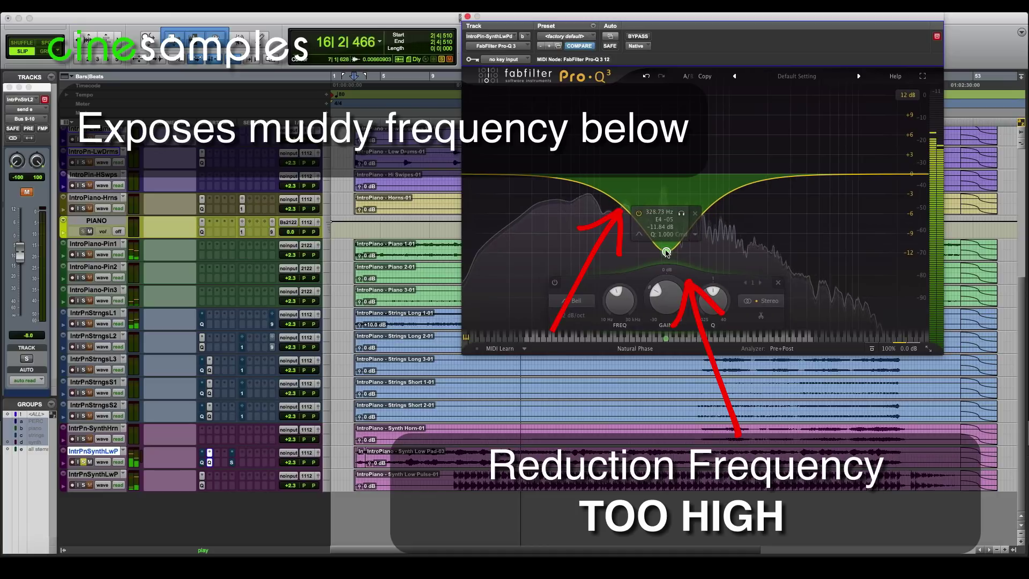
# - Raise the Synth Low Pad bell gain to near zero, restart playback in the full mix and set the cut to about -4.7 dB
pyautogui.moveTo(665, 296); pyautogui.dragTo(670, 258)
pyautogui.press('space')
pyautogui.press('space')
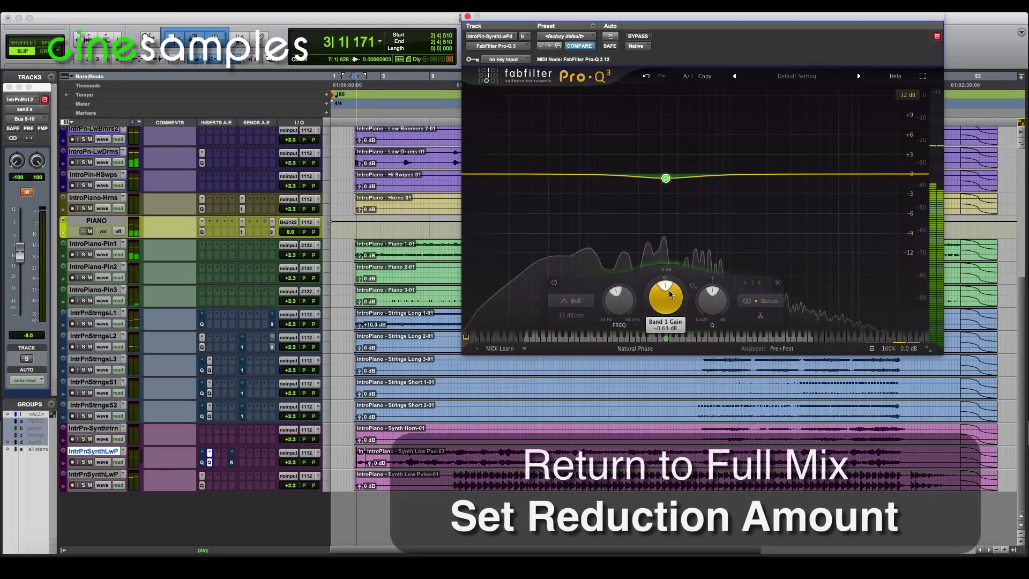
pyautogui.moveTo(671, 298); pyautogui.dragTo(679, 348)
# - Compare the mix with the Synth Low Pad EQ bypassed and active, leaving it active and stopping playback
pyautogui.click(638, 38)
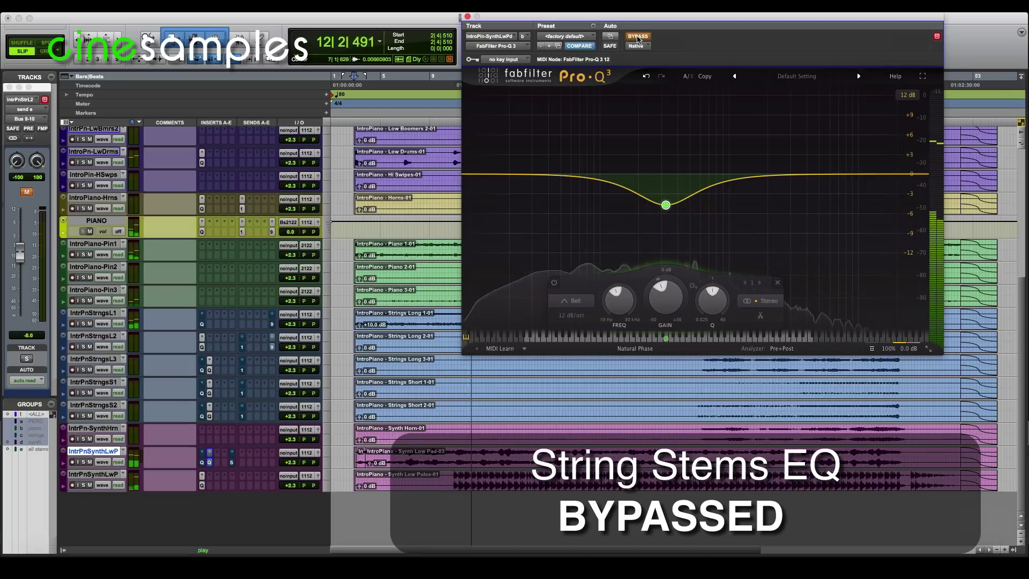
pyautogui.click(638, 37)
pyautogui.click(638, 38)
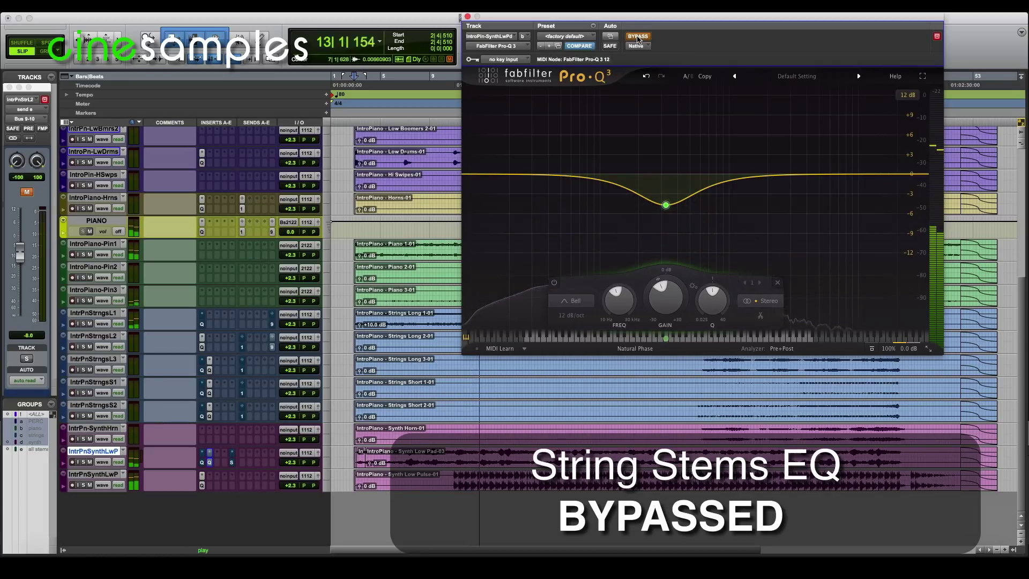
pyautogui.click(637, 38)
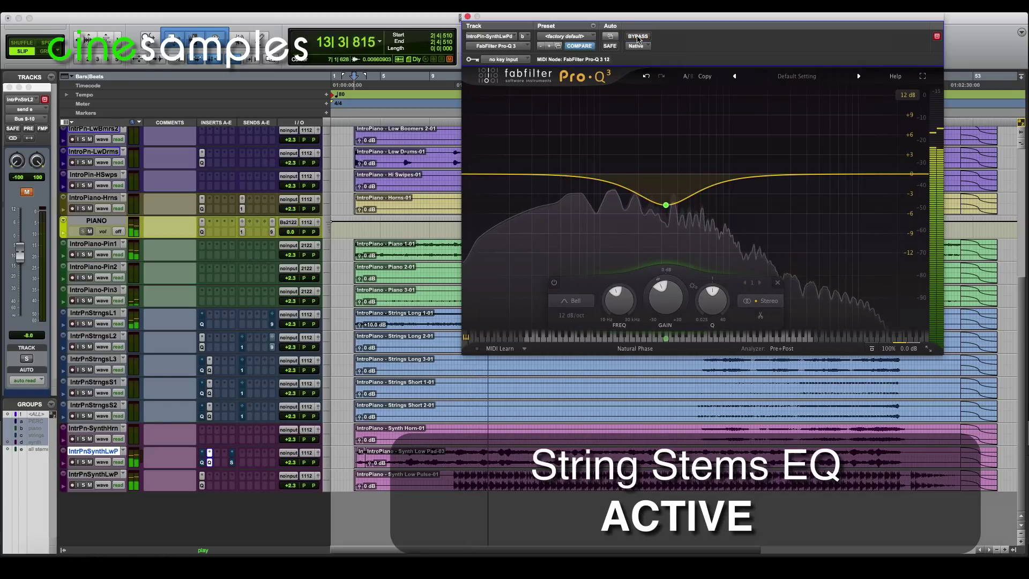
pyautogui.click(638, 38)
pyautogui.click(638, 37)
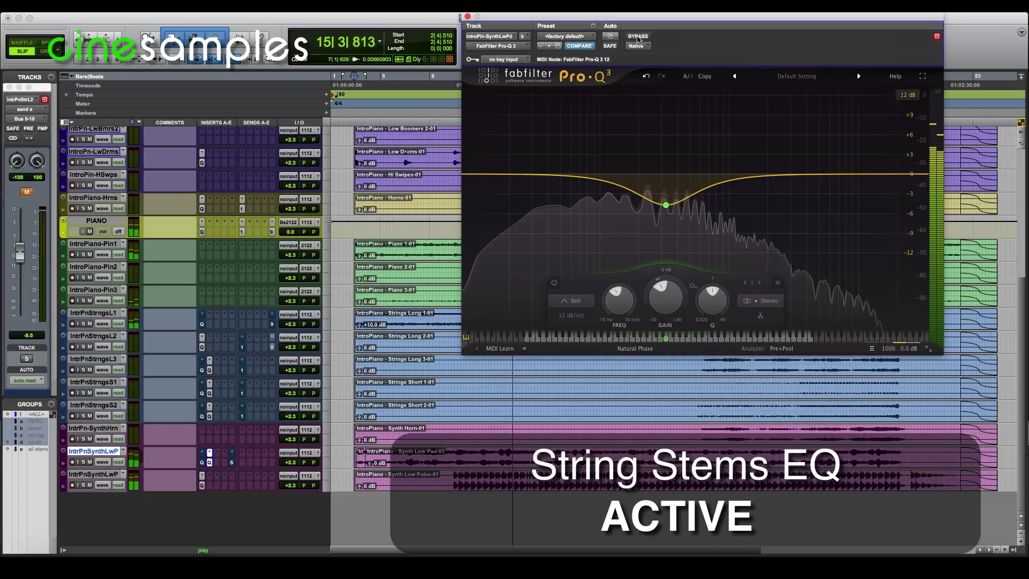
pyautogui.press('space')
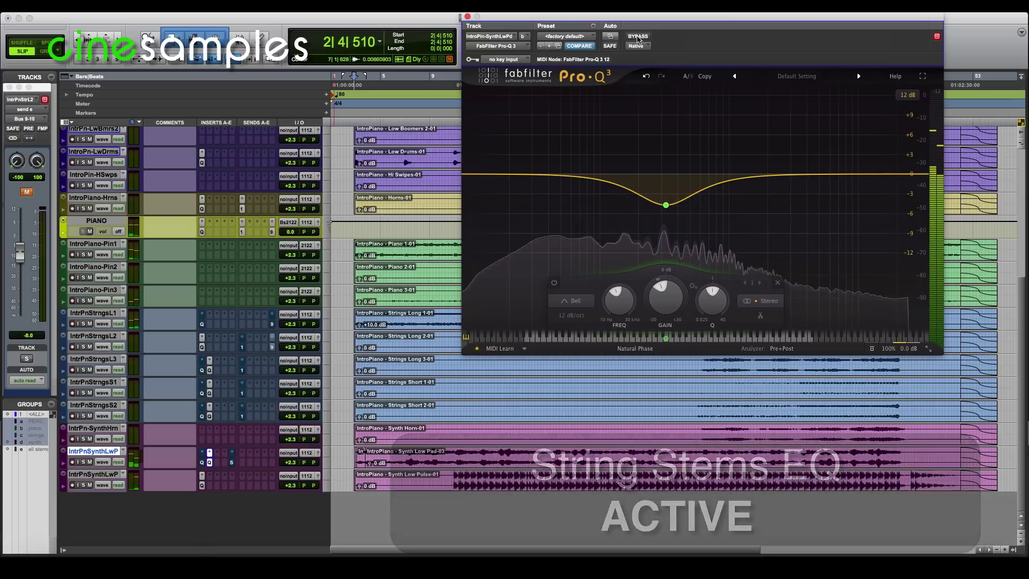